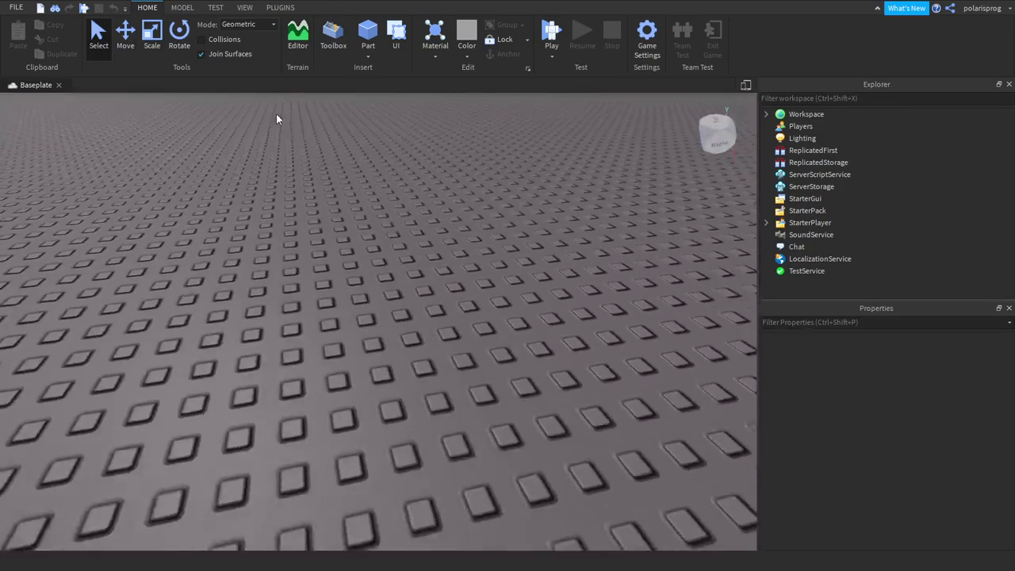
- Insert a block part onto the baseplate
{"action": "key", "text": "w"}
{"action": "left_click", "coordinate": [371, 40]}
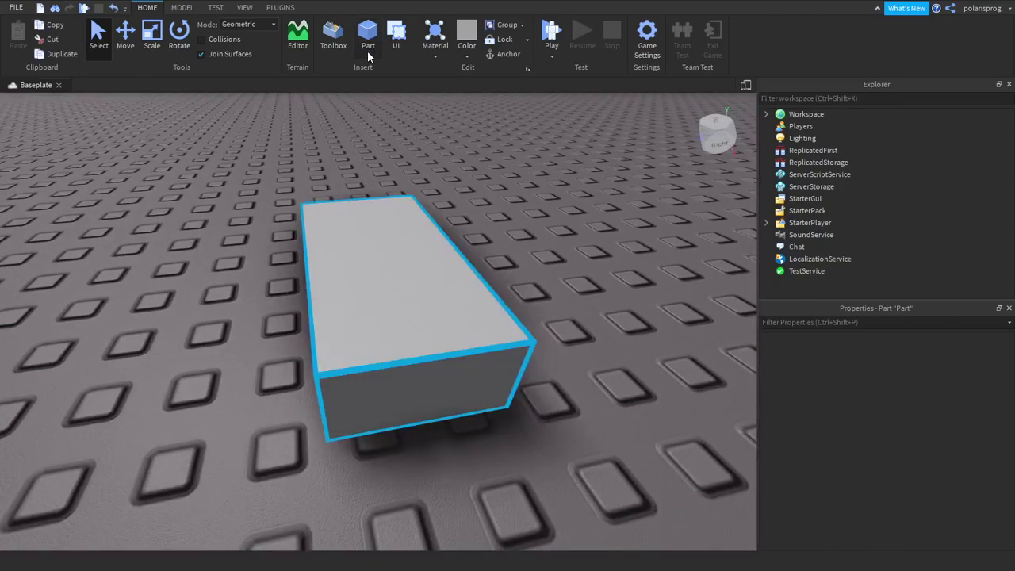
{"action": "scroll", "coordinate": [468, 417], "scroll_direction": "up", "scroll_amount": 3}
{"action": "scroll", "coordinate": [472, 418], "scroll_direction": "down", "scroll_amount": 5}
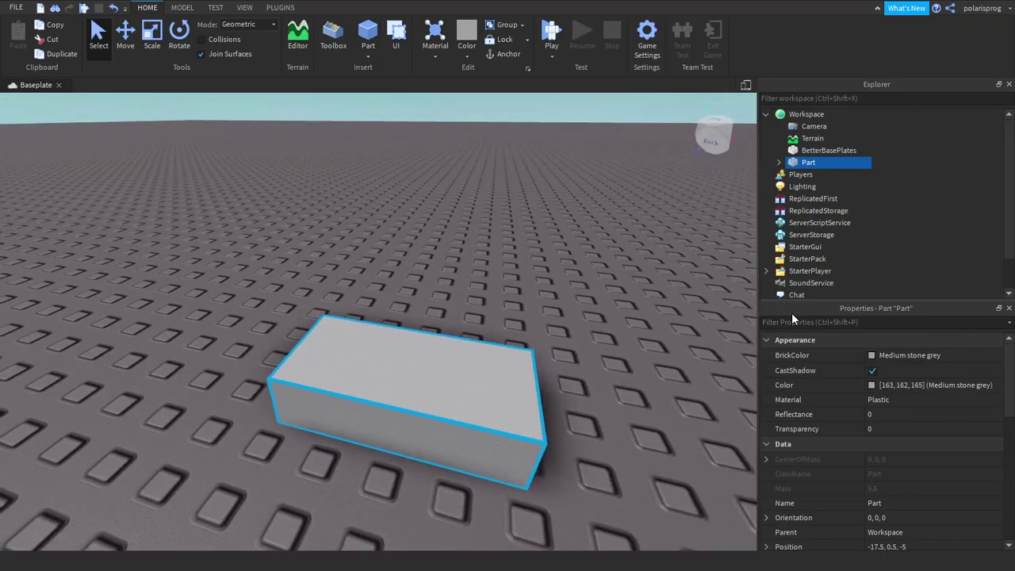
- Find the block part's Size property and set it to 1, 1, 1
{"action": "left_click", "coordinate": [793, 321]}
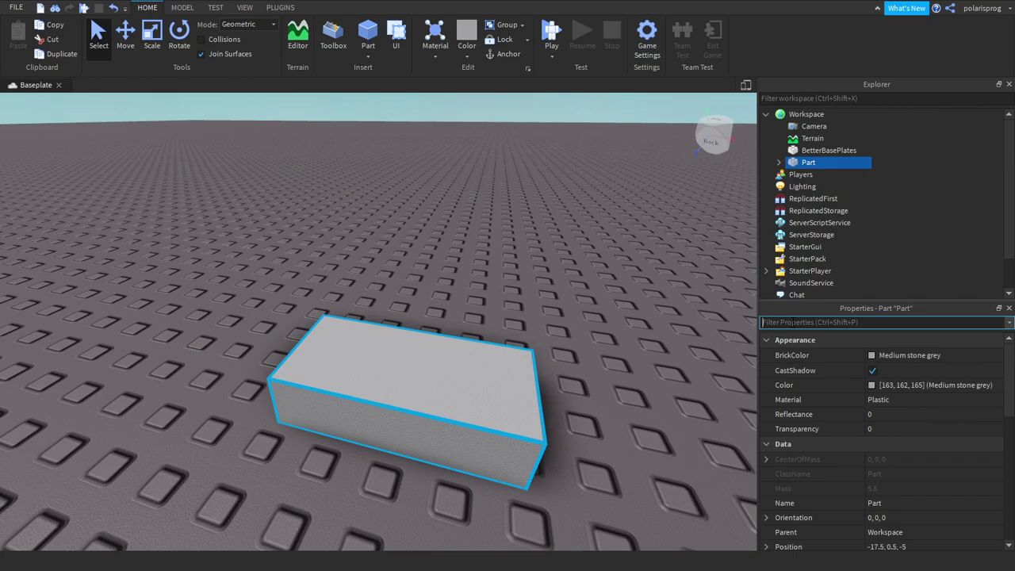
{"action": "type", "text": "size"}
{"action": "left_click", "coordinate": [838, 401]}
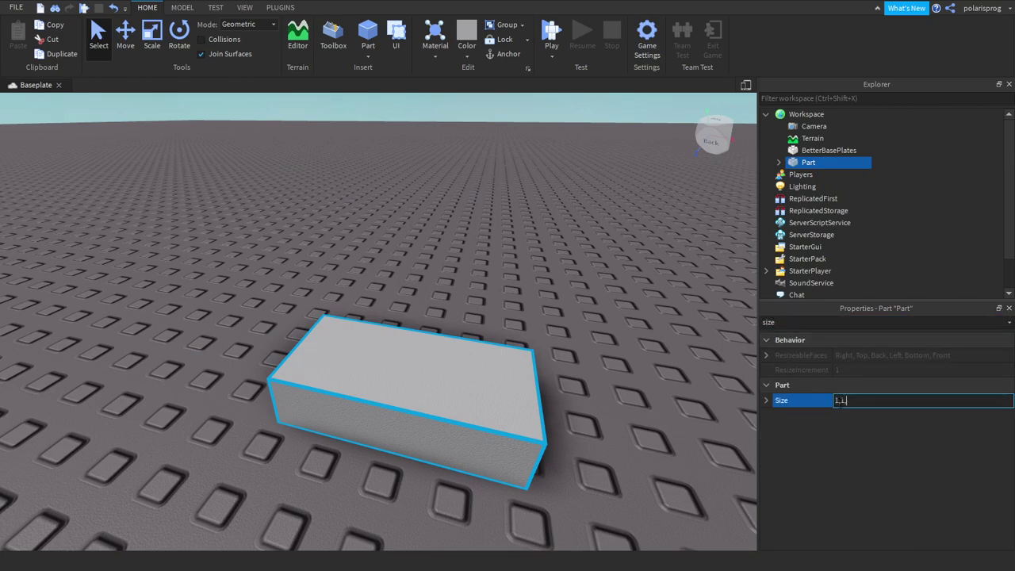
{"action": "key", "text": "Return"}
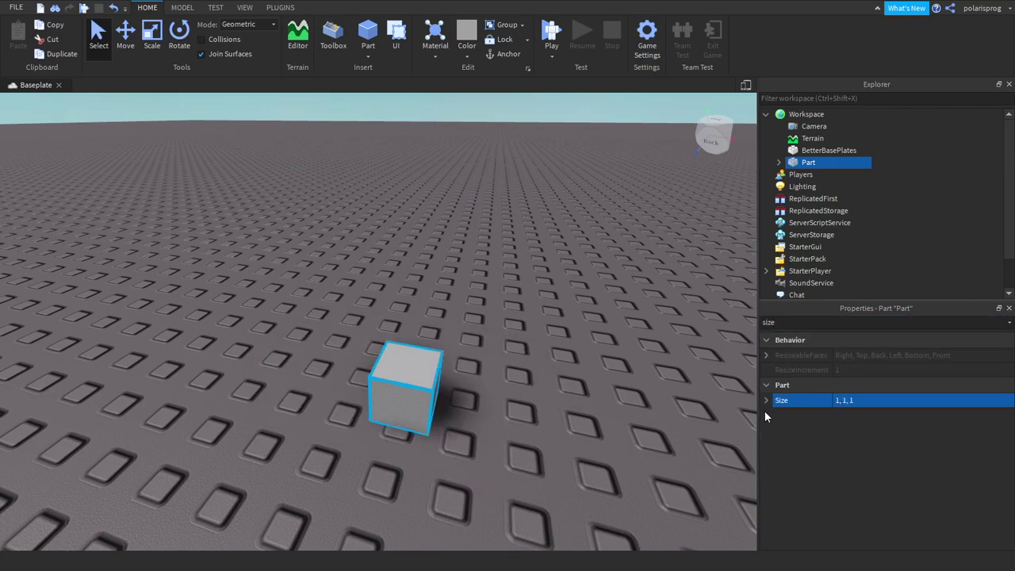
- Raise the cube to a Y position of about 3 and give it the Neon material
{"action": "left_click", "coordinate": [117, 44]}
{"action": "left_click_drag", "start_coordinate": [407, 328], "coordinate": [404, 185]}
{"action": "right_click_drag", "start_coordinate": [403, 185], "coordinate": [405, 209]}
{"action": "scroll", "coordinate": [461, 257], "scroll_direction": "up", "scroll_amount": 5}
{"action": "left_click", "coordinate": [441, 49]}
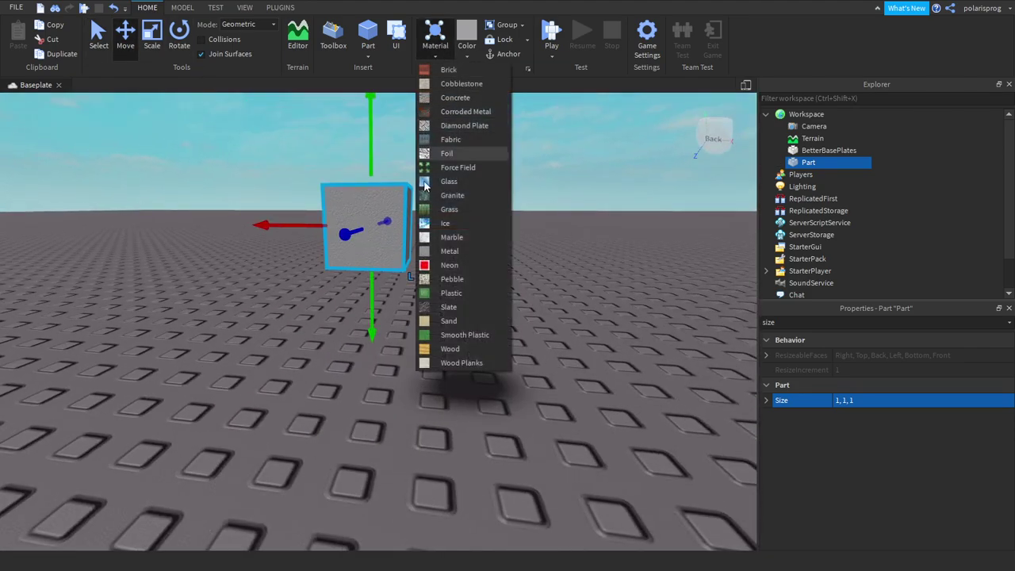
{"action": "left_click", "coordinate": [449, 264]}
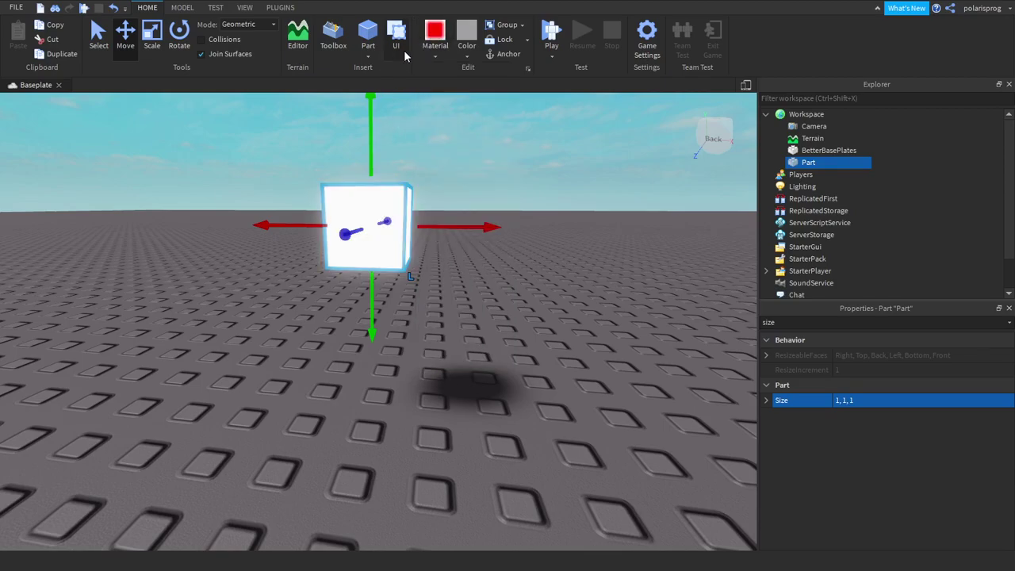
- Try an orange-yellow and then a bright yellow colour on the neon cube
{"action": "left_click", "coordinate": [465, 53]}
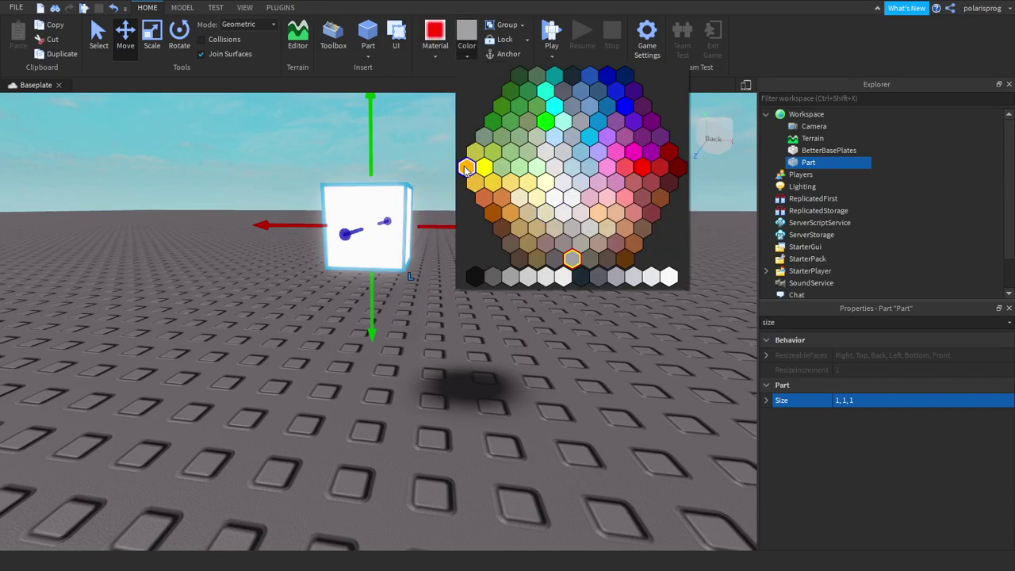
{"action": "left_click", "coordinate": [467, 167]}
{"action": "left_click", "coordinate": [440, 47]}
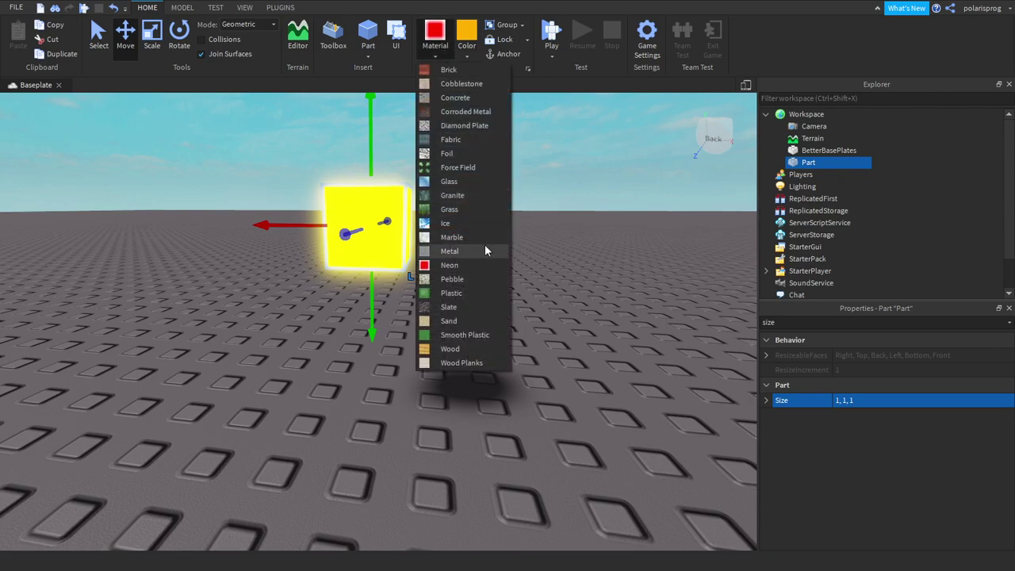
{"action": "left_click", "coordinate": [456, 48]}
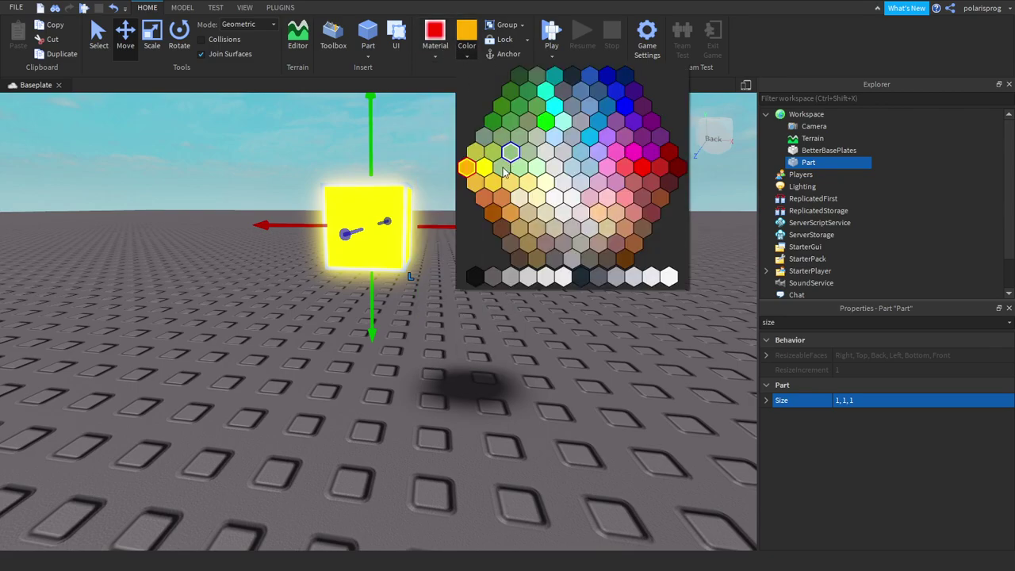
{"action": "left_click", "coordinate": [484, 168]}
- Recolour the neon cube with Neon orange
{"action": "left_click", "coordinate": [463, 57]}
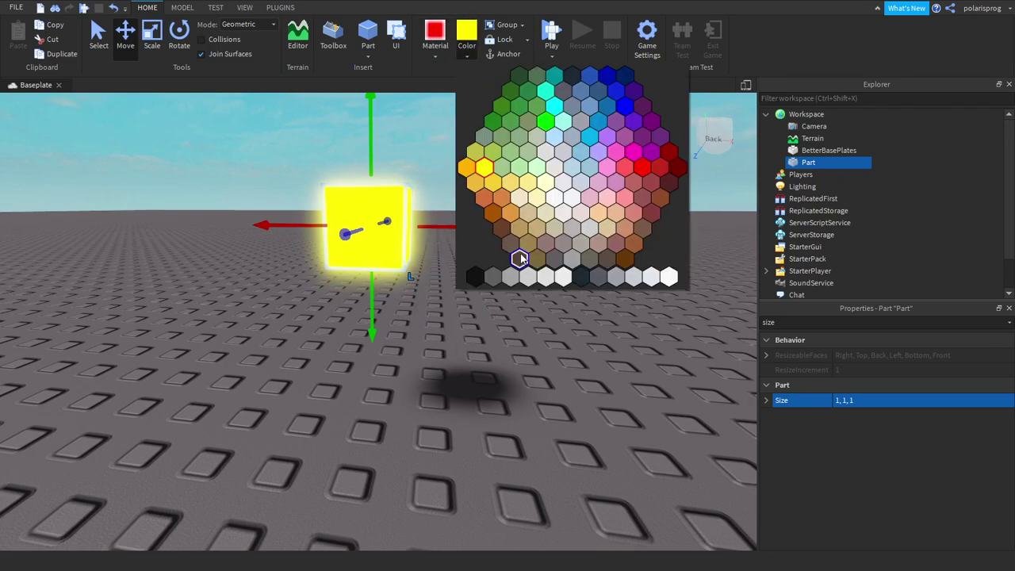
{"action": "left_click", "coordinate": [489, 200]}
{"action": "left_click", "coordinate": [495, 204]}
- Rename the neon cube part as Light
{"action": "key", "text": "d"}
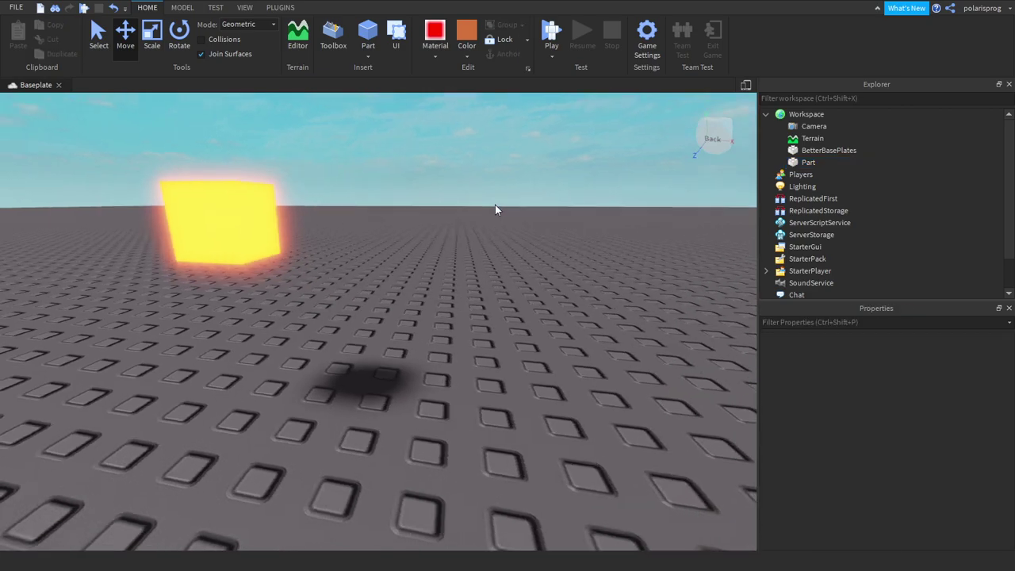
{"action": "right_click_drag", "start_coordinate": [494, 204], "coordinate": [435, 222]}
{"action": "key", "text": "e"}
{"action": "left_click", "coordinate": [379, 437]}
{"action": "key", "text": "q"}
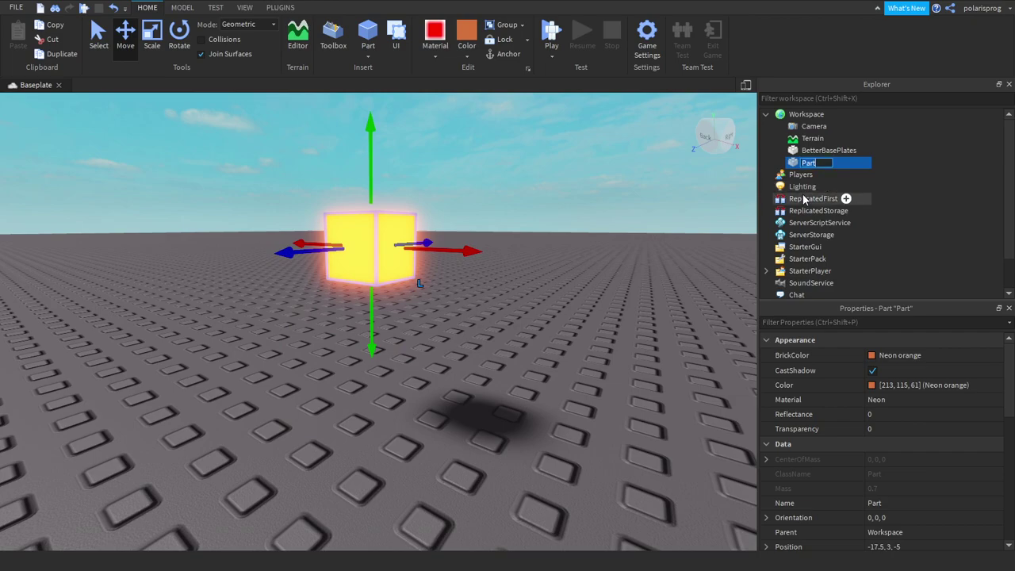
{"action": "type", "text": "Light"}
{"action": "key", "text": "Return"}
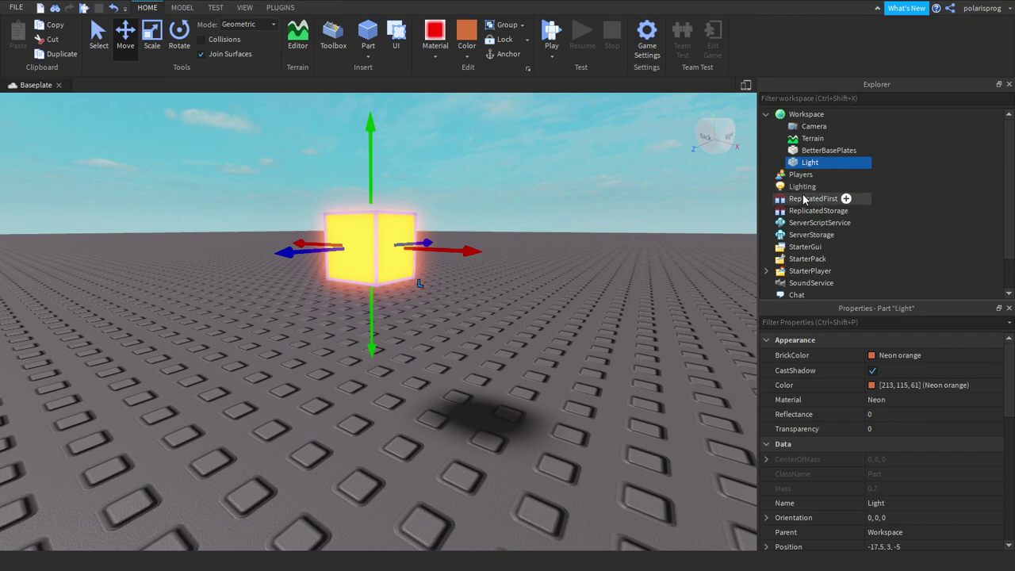
- Add a PointLight object inside the Light part
{"action": "left_click", "coordinate": [826, 162]}
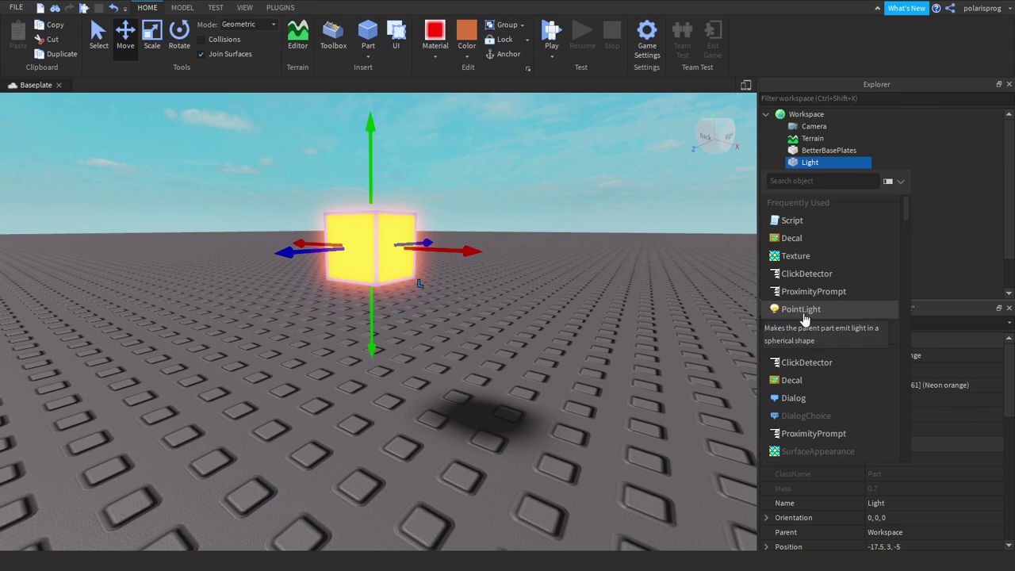
{"action": "left_click", "coordinate": [745, 196]}
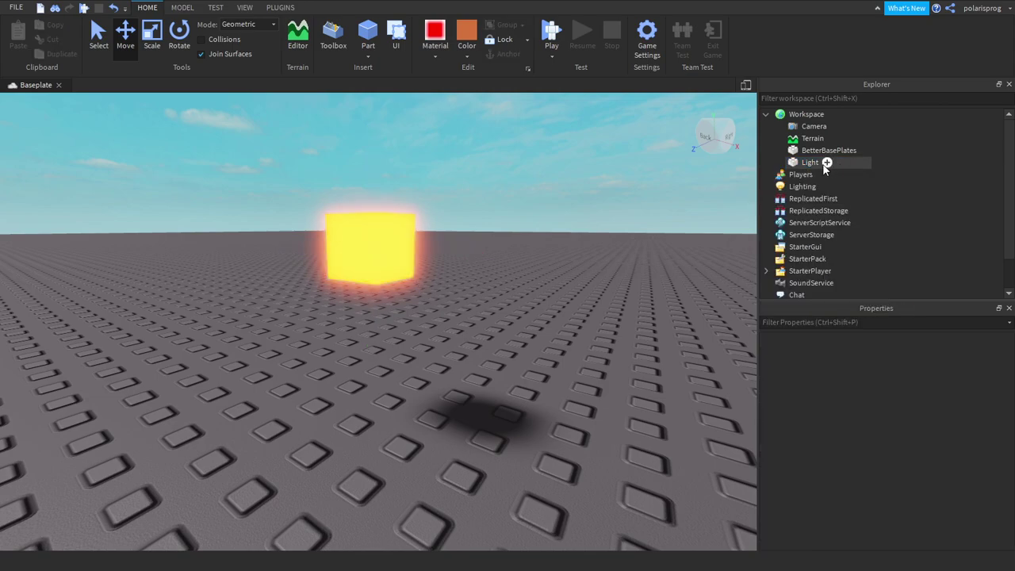
{"action": "left_click", "coordinate": [826, 163]}
{"action": "left_click", "coordinate": [794, 306]}
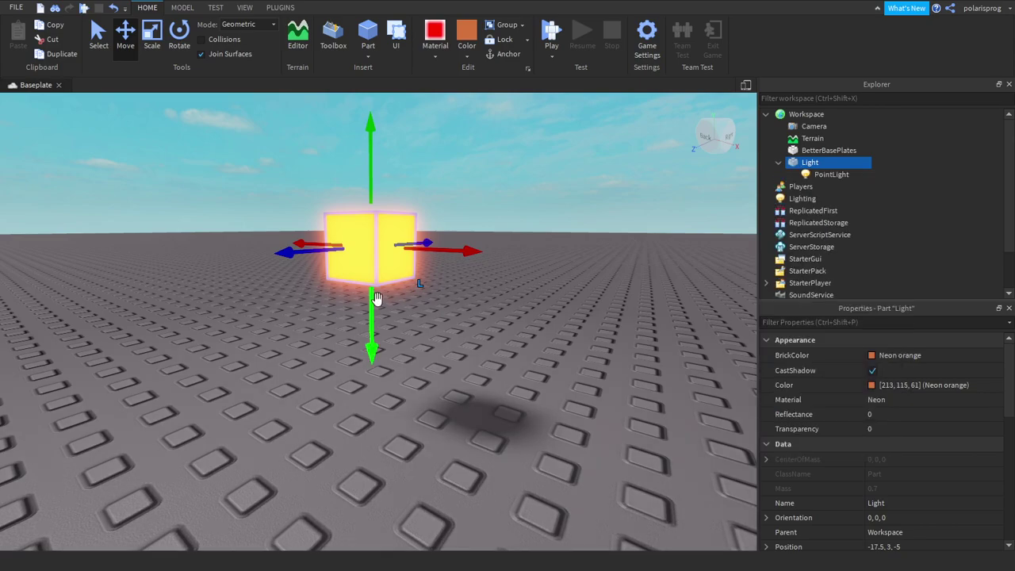
- Raise the Light part to a Y position of about 13.5
{"action": "left_click_drag", "start_coordinate": [373, 194], "coordinate": [395, 167]}
{"action": "key", "text": "e"}
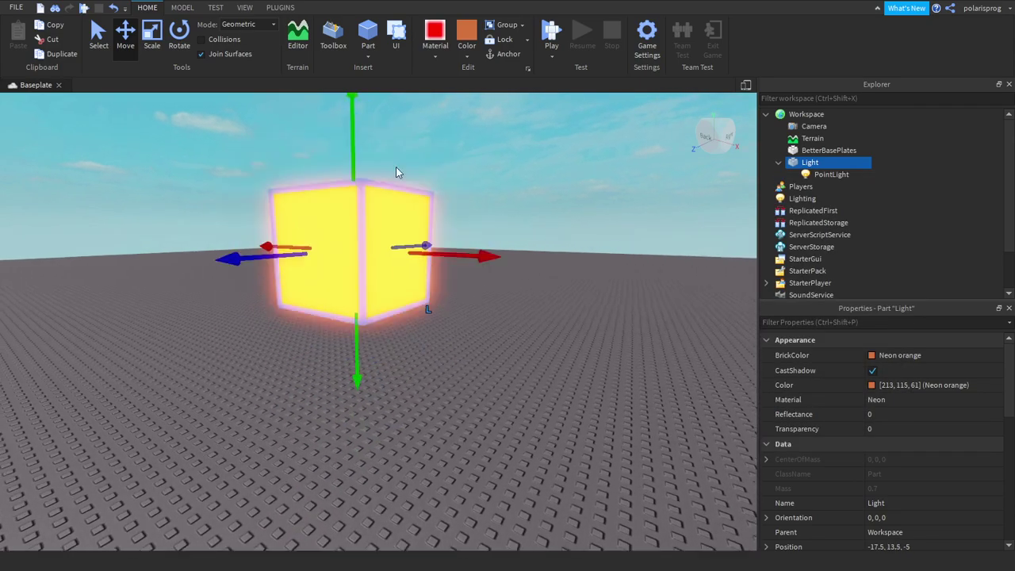
{"action": "scroll", "coordinate": [396, 166], "scroll_direction": "down", "scroll_amount": 2}
- Copy the Light part's colour value 213, 115, 61 into the PointLight's Color property
{"action": "mouse_move", "coordinate": [808, 165]}
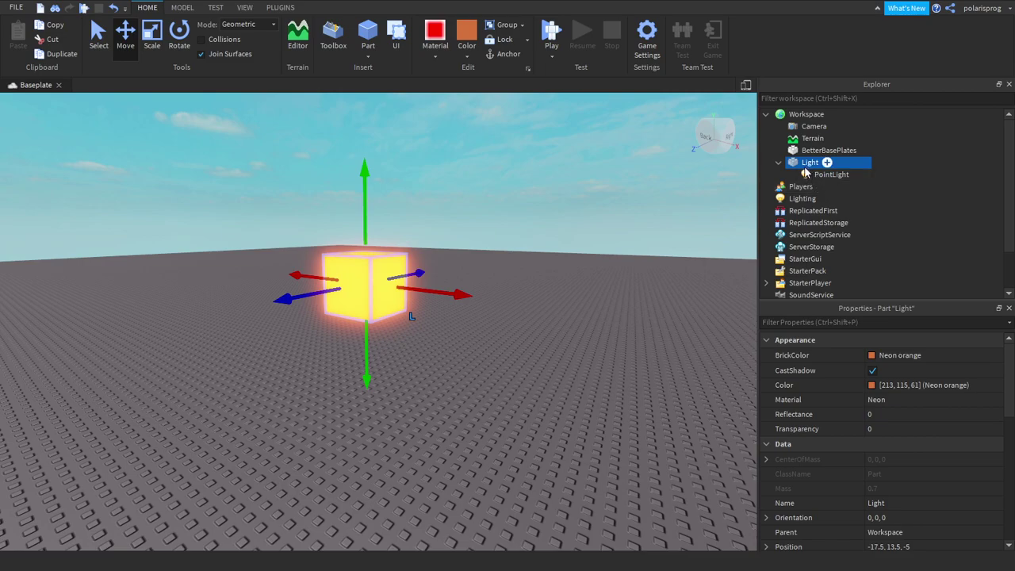
{"action": "left_click", "coordinate": [898, 387]}
{"action": "key", "text": "ctrl+c"}
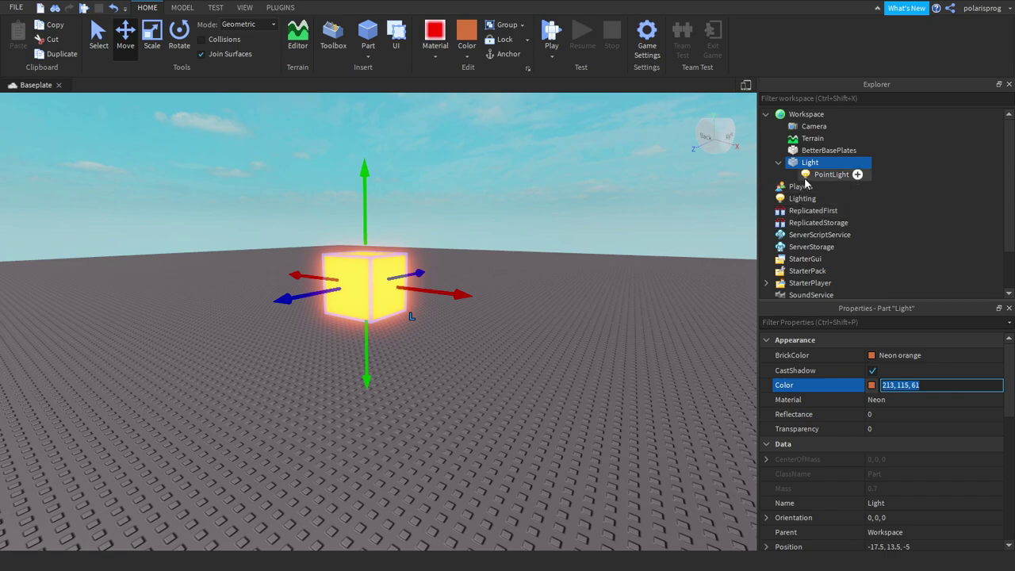
{"action": "left_click", "coordinate": [831, 174]}
{"action": "left_click", "coordinate": [887, 368]}
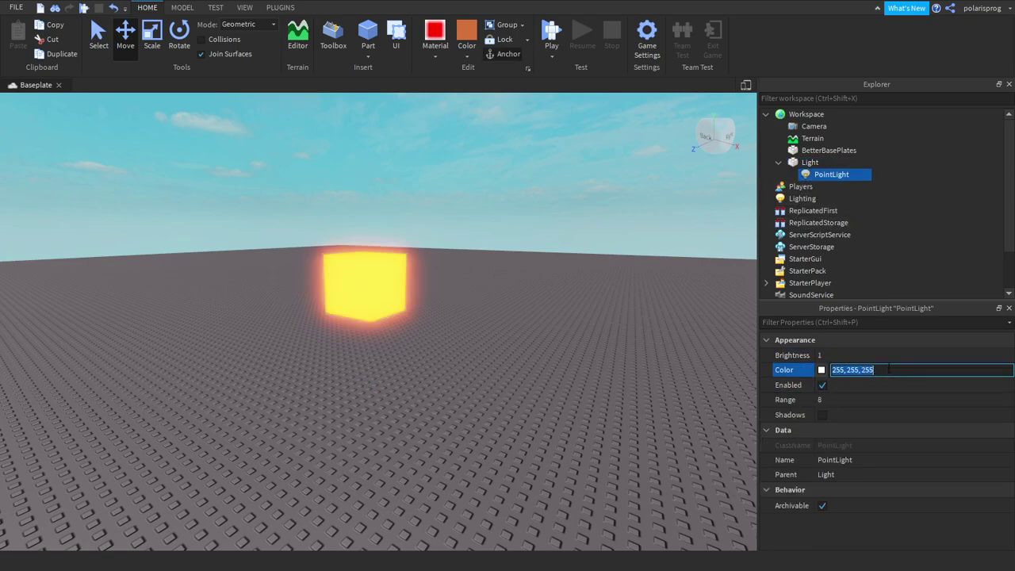
{"action": "key", "text": "ctrl+v"}
{"action": "key", "text": "Return"}
- Set the ClockTime of the Lighting service to 0 for a night scene
{"action": "right_click_drag", "start_coordinate": [421, 365], "coordinate": [422, 406]}
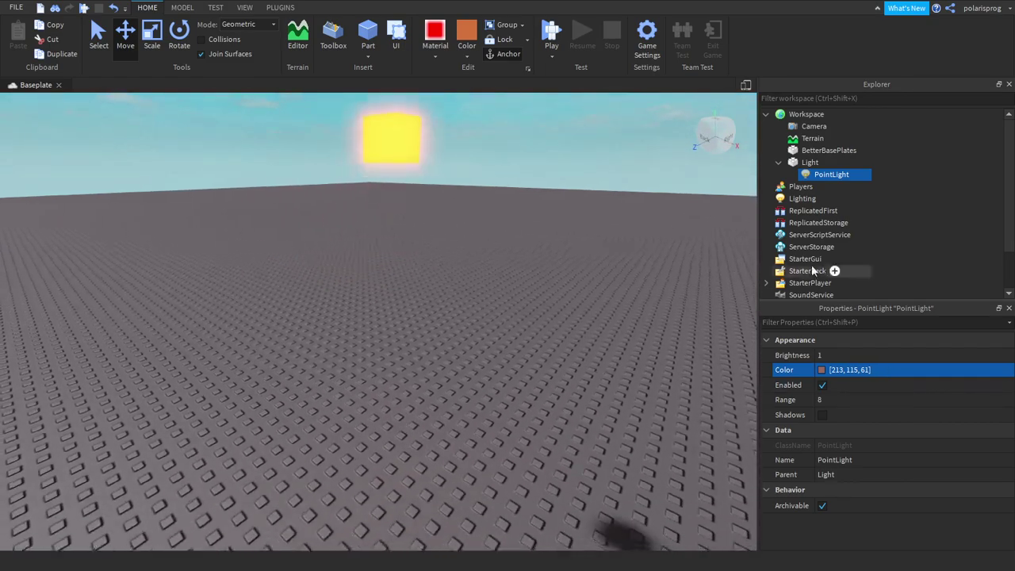
{"action": "scroll", "coordinate": [871, 239], "scroll_direction": "down", "scroll_amount": 1}
{"action": "right_click_drag", "start_coordinate": [606, 299], "coordinate": [751, 207]}
{"action": "scroll", "coordinate": [752, 212], "scroll_direction": "up", "scroll_amount": 2}
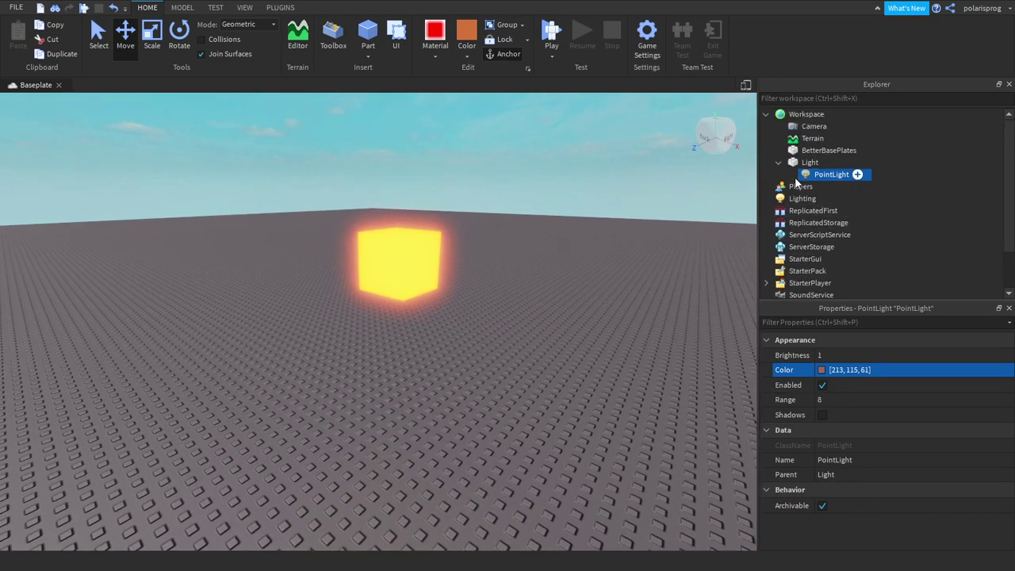
{"action": "scroll", "coordinate": [796, 179], "scroll_direction": "down", "scroll_amount": 2}
{"action": "left_click", "coordinate": [797, 151]}
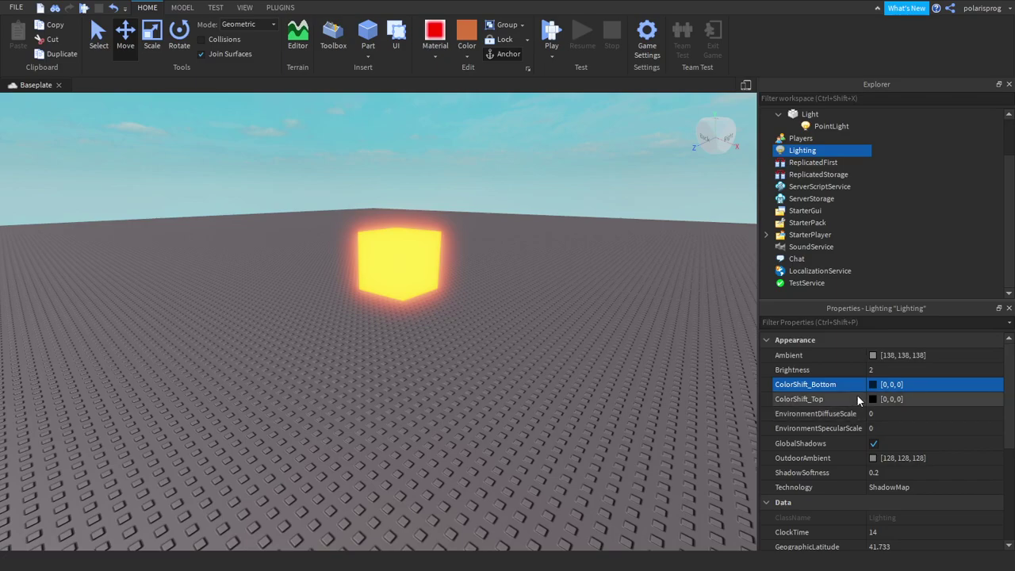
{"action": "scroll", "coordinate": [856, 394], "scroll_direction": "down", "scroll_amount": 3}
{"action": "left_click", "coordinate": [856, 322]}
{"action": "type", "text": "clo"}
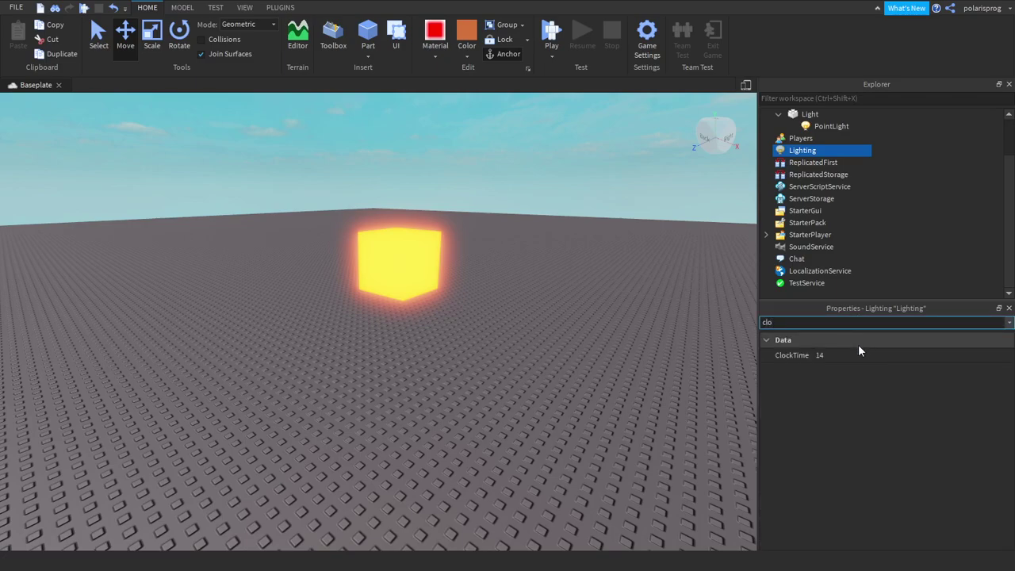
{"action": "left_click", "coordinate": [871, 354]}
{"action": "type", "text": "0"}
{"action": "key", "text": "Return"}
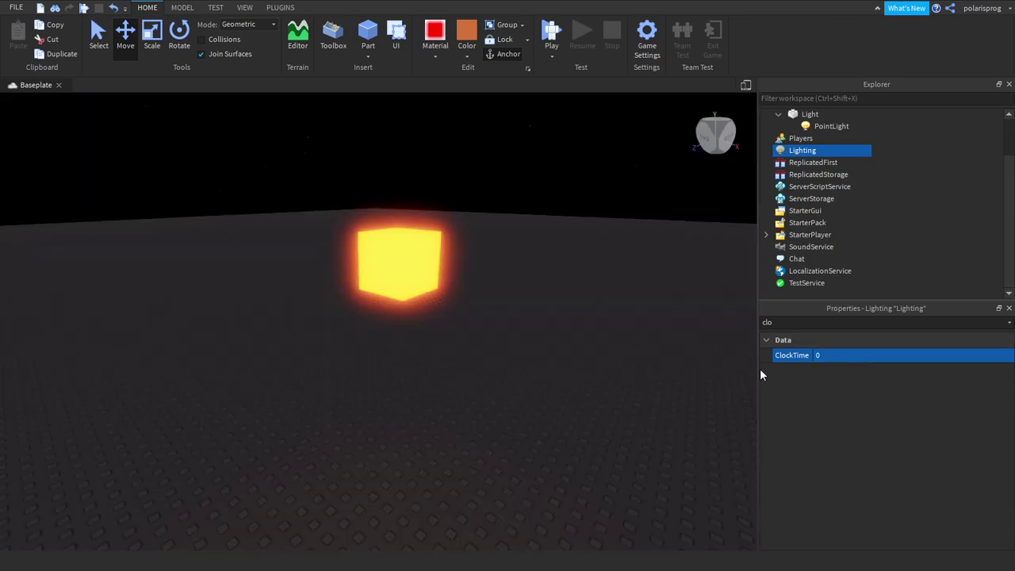
- Increase the PointLight's Range to 60
{"action": "left_click", "coordinate": [425, 300]}
{"action": "right_click_drag", "start_coordinate": [425, 300], "coordinate": [435, 248]}
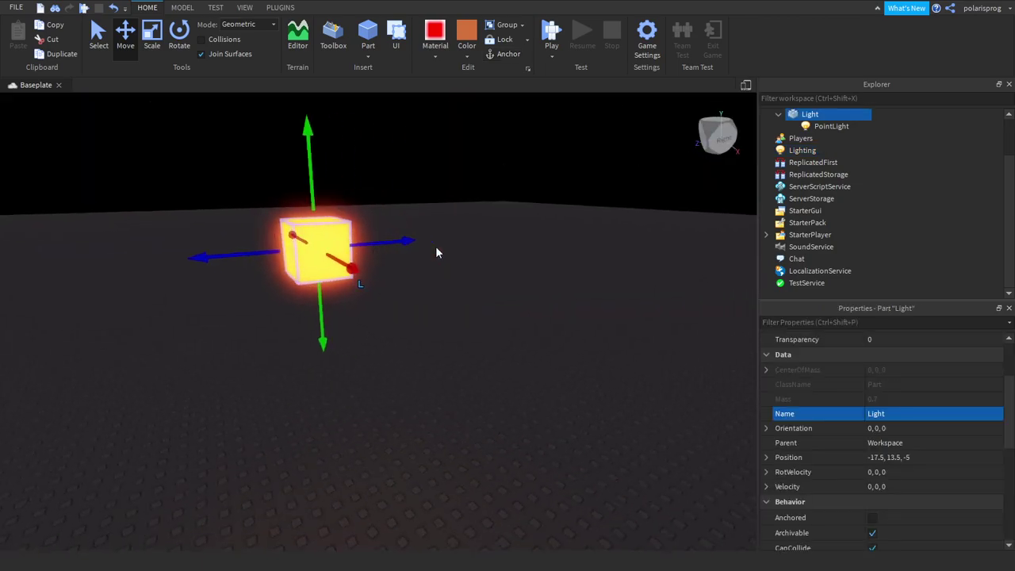
{"action": "left_click", "coordinate": [801, 127]}
{"action": "left_click", "coordinate": [855, 400]}
{"action": "left_click_drag", "start_coordinate": [885, 397], "coordinate": [1013, 397]}
- Set the PointLight's Brightness to 2
{"action": "key", "text": "a"}
{"action": "right_click_drag", "start_coordinate": [451, 347], "coordinate": [451, 346]}
{"action": "scroll", "coordinate": [451, 346], "scroll_direction": "down", "scroll_amount": 5}
{"action": "scroll", "coordinate": [451, 345], "scroll_direction": "up", "scroll_amount": 5}
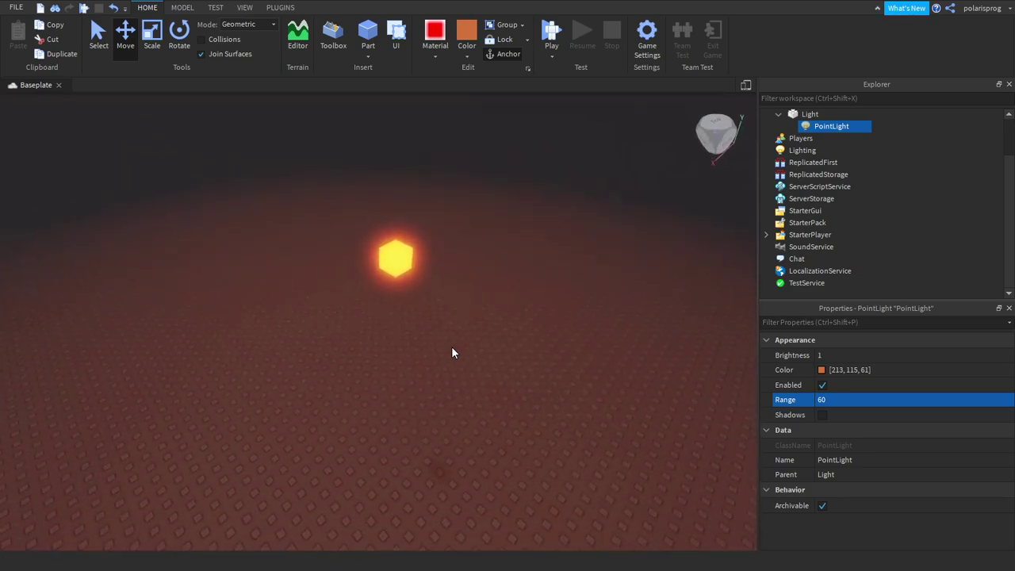
{"action": "scroll", "coordinate": [474, 310], "scroll_direction": "up", "scroll_amount": 4}
{"action": "left_click", "coordinate": [854, 354]}
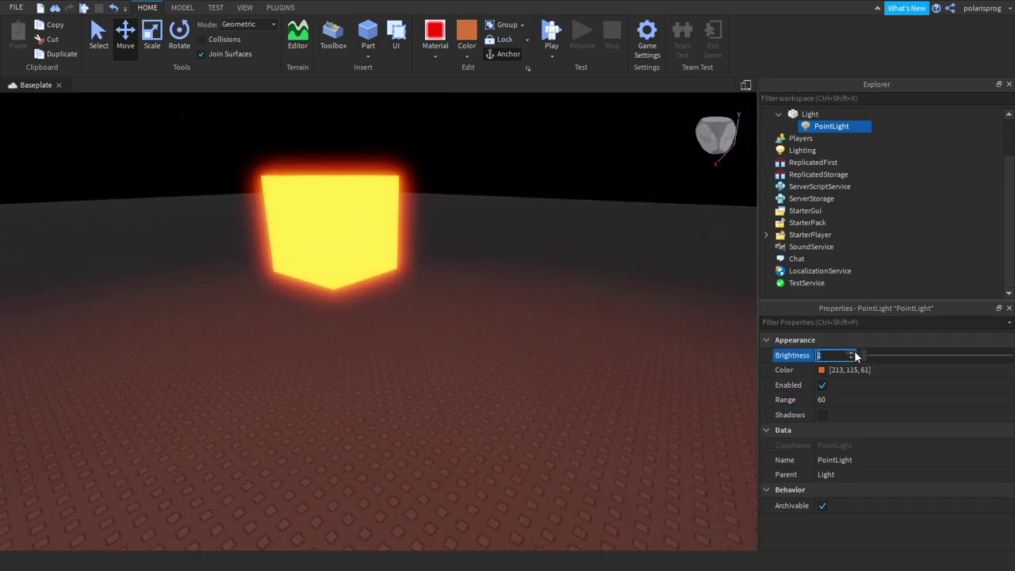
{"action": "type", "text": "2"}
{"action": "key", "text": "Return"}
- Lower the Light part to a Y position of about 12 and view its glow on the baseplate
{"action": "left_click", "coordinate": [298, 164]}
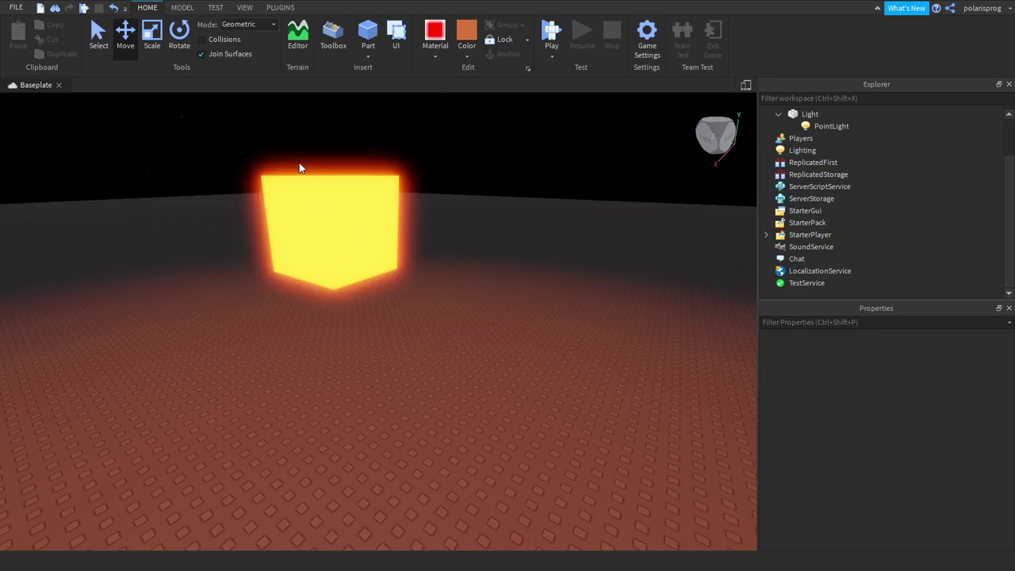
{"action": "left_click", "coordinate": [369, 252]}
{"action": "left_click_drag", "start_coordinate": [329, 153], "coordinate": [319, 294]}
{"action": "right_click_drag", "start_coordinate": [319, 294], "coordinate": [319, 293]}
{"action": "scroll", "coordinate": [319, 294], "scroll_direction": "down", "scroll_amount": 4}
{"action": "left_click", "coordinate": [381, 344]}
{"action": "scroll", "coordinate": [381, 350], "scroll_direction": "up", "scroll_amount": 5}
{"action": "right_click_drag", "start_coordinate": [381, 349], "coordinate": [383, 358]}
{"action": "scroll", "coordinate": [714, 178], "scroll_direction": "down", "scroll_amount": 3}
- Adjust the height of the Light part above the baseplate and inspect the lit area around it
{"action": "left_click", "coordinate": [810, 116]}
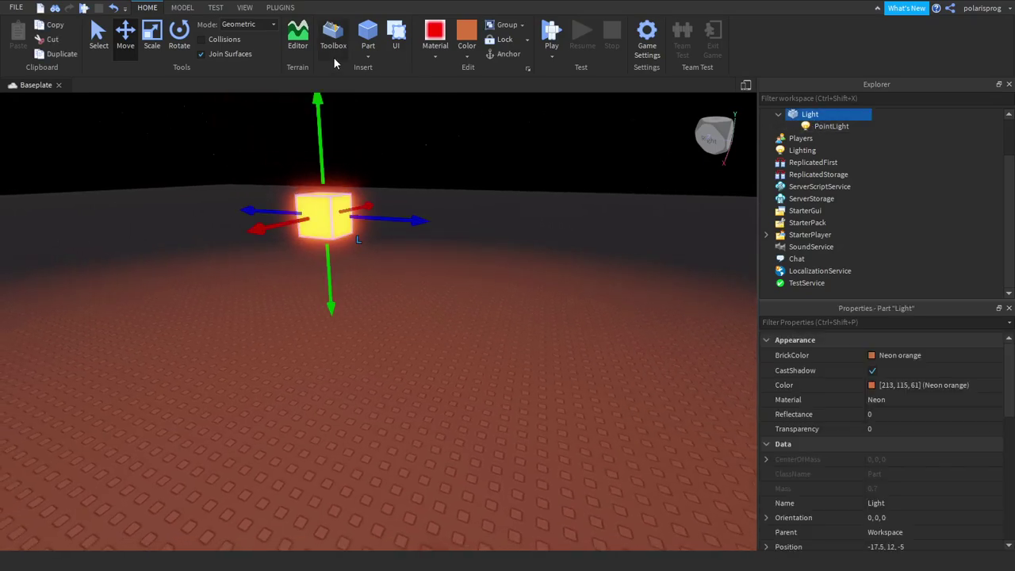
{"action": "left_click", "coordinate": [427, 220]}
{"action": "left_click", "coordinate": [318, 202]}
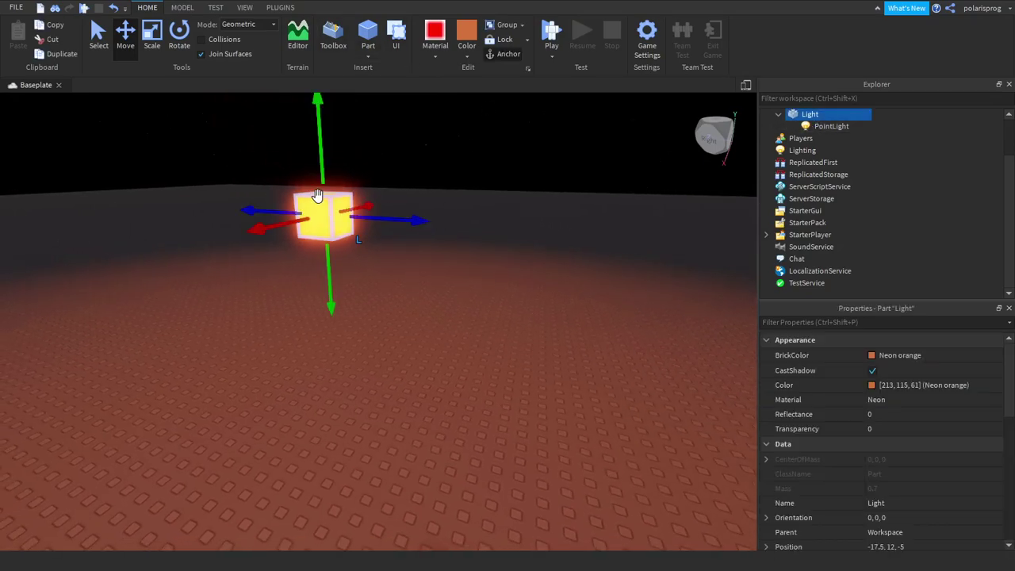
{"action": "left_click_drag", "start_coordinate": [323, 140], "coordinate": [348, 145]}
{"action": "key", "text": "q"}
{"action": "key", "text": "e"}
{"action": "left_click", "coordinate": [571, 347]}
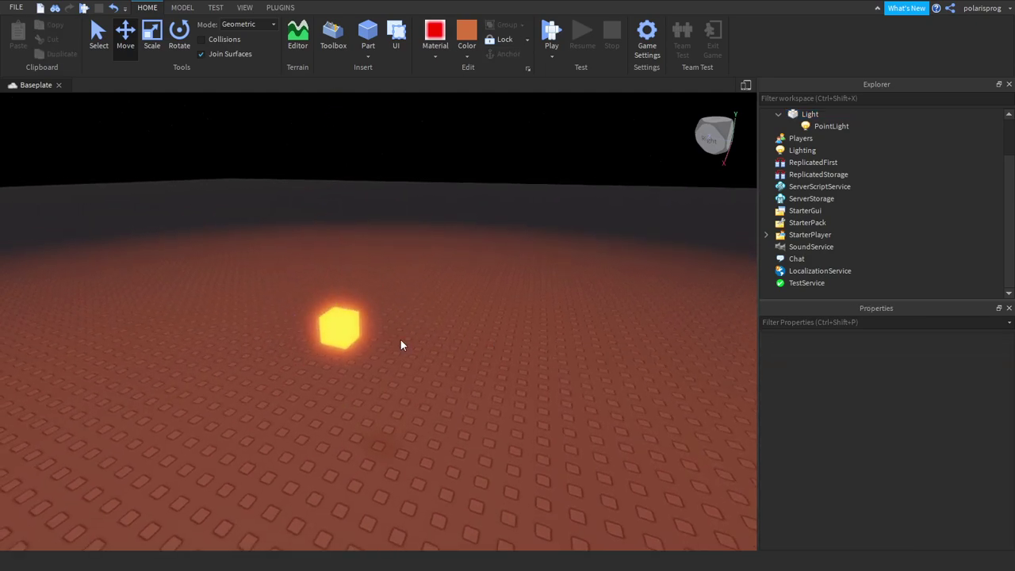
{"action": "left_click", "coordinate": [336, 327]}
- Insert a new block part on the lit baseplate near the glowing Light part
{"action": "left_click", "coordinate": [523, 288]}
{"action": "right_click_drag", "start_coordinate": [522, 288], "coordinate": [523, 294]}
{"action": "key", "text": "d"}
{"action": "key", "text": "q"}
{"action": "scroll", "coordinate": [516, 282], "scroll_direction": "down", "scroll_amount": 1}
{"action": "key", "text": "q"}
{"action": "left_click", "coordinate": [368, 36]}
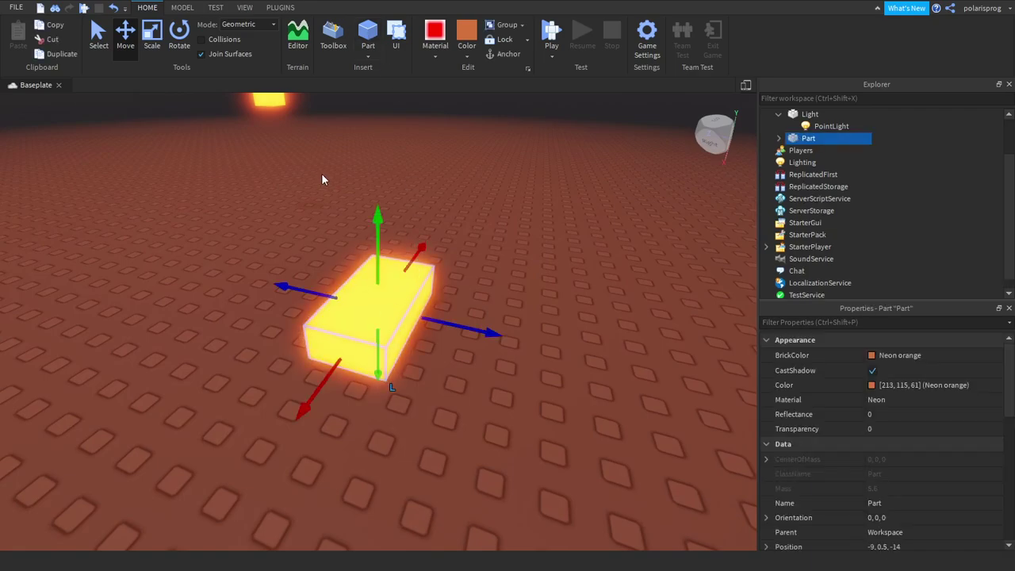
- Set the new part's material to Plastic and its color to Institutional white, and anchor it
{"action": "left_click", "coordinate": [422, 55]}
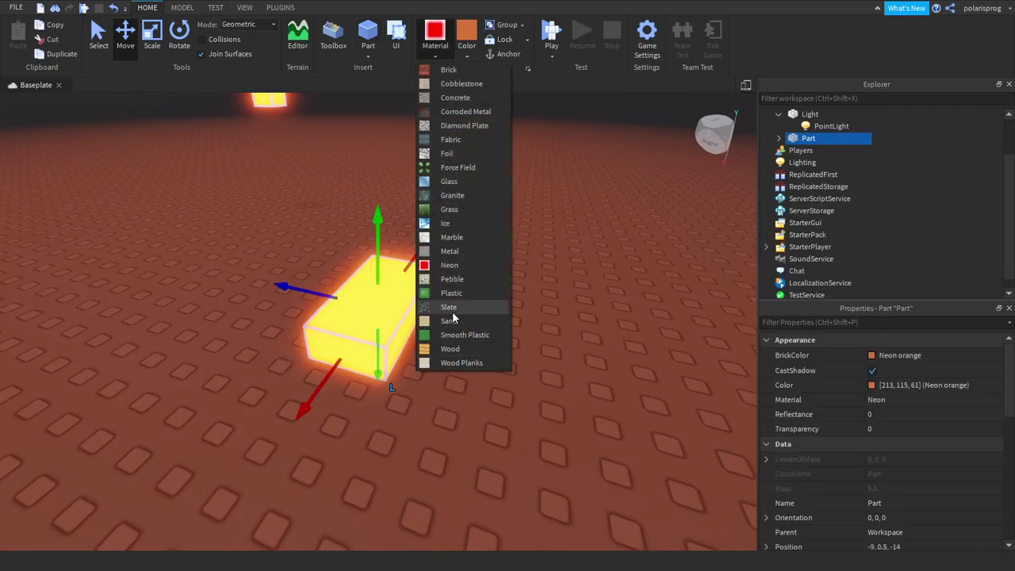
{"action": "left_click", "coordinate": [448, 293]}
{"action": "right_click_drag", "start_coordinate": [457, 304], "coordinate": [444, 311]}
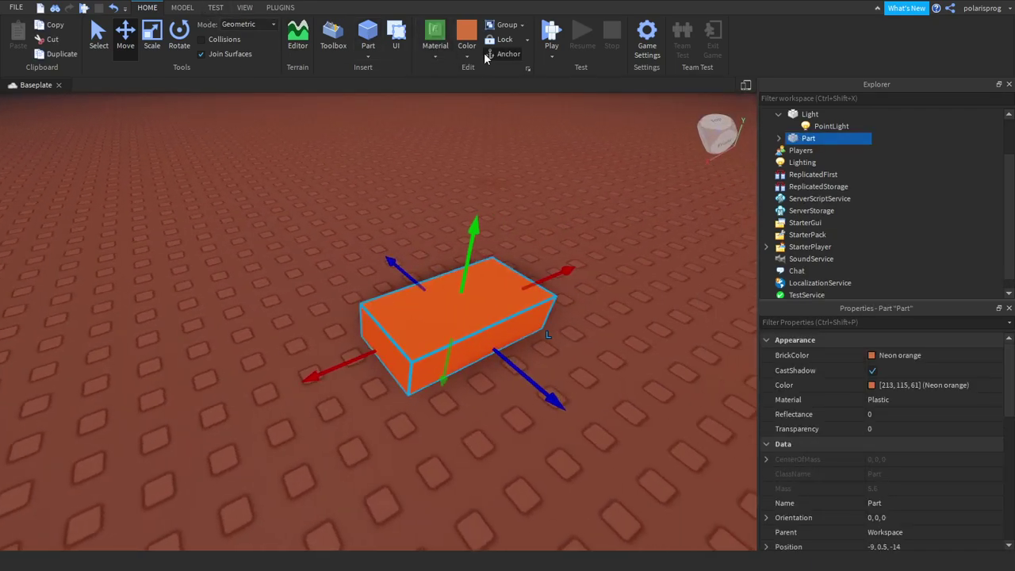
{"action": "left_click", "coordinate": [469, 54]}
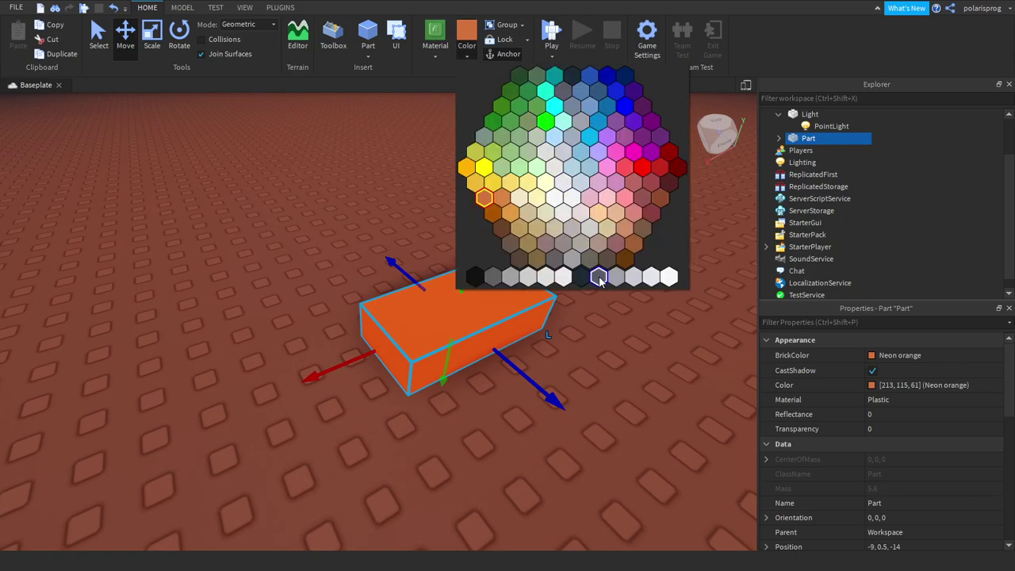
{"action": "left_click", "coordinate": [670, 276]}
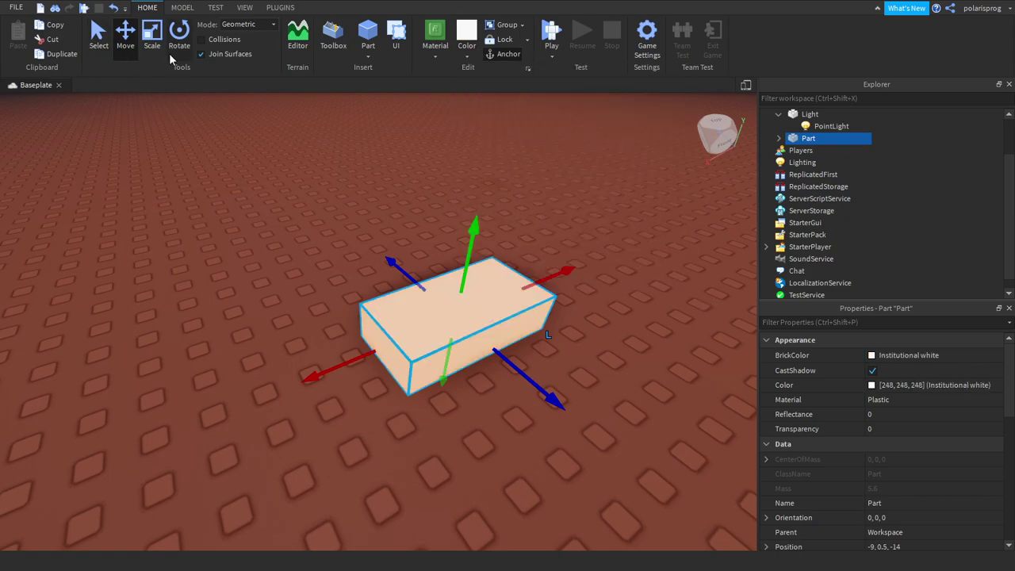
- Scale the white part down along its long side into a small block
{"action": "left_click", "coordinate": [153, 40]}
{"action": "left_click_drag", "start_coordinate": [533, 283], "coordinate": [422, 293]}
{"action": "right_click_drag", "start_coordinate": [474, 313], "coordinate": [385, 379]}
- Raise the small white block above the baseplate to a Y position of 2.5
{"action": "left_click", "coordinate": [124, 36]}
{"action": "left_click_drag", "start_coordinate": [354, 296], "coordinate": [389, 149]}
{"action": "right_click_drag", "start_coordinate": [389, 149], "coordinate": [409, 288]}
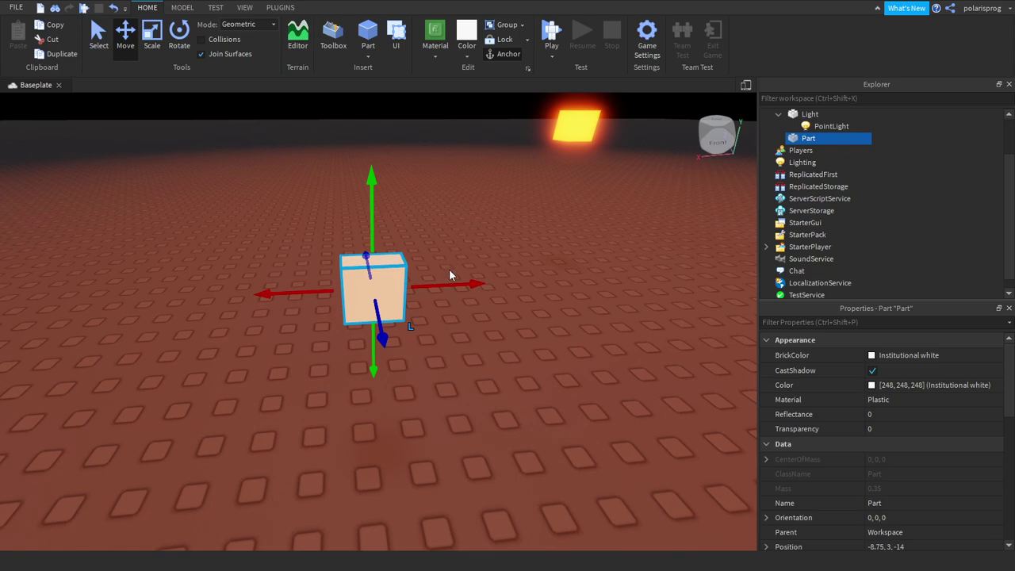
{"action": "left_click_drag", "start_coordinate": [365, 211], "coordinate": [368, 226]}
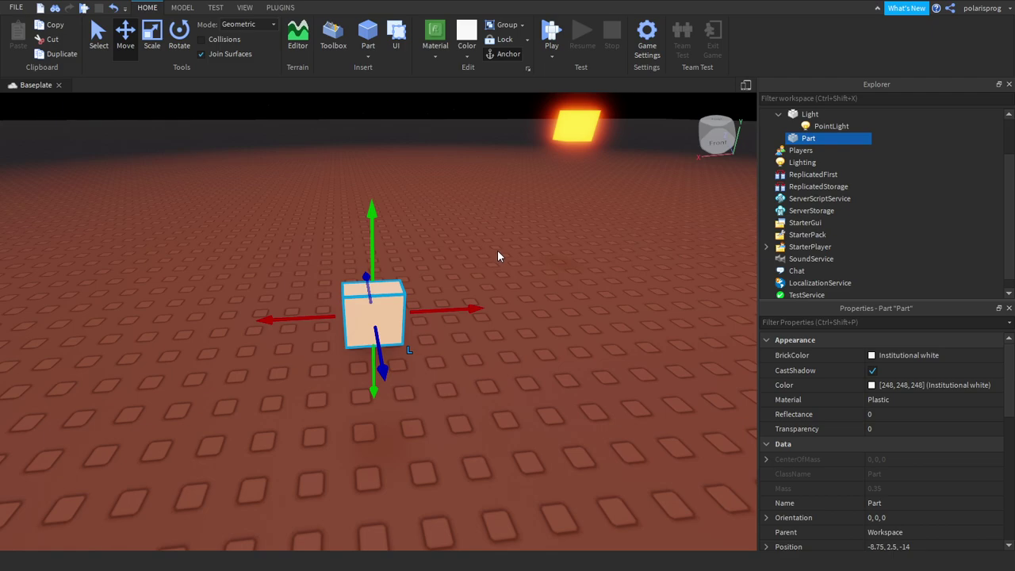
- Rename the small white block from Part to Switch
{"action": "scroll", "coordinate": [498, 251], "scroll_direction": "up", "scroll_amount": 1}
{"action": "right_click_drag", "start_coordinate": [498, 251], "coordinate": [498, 251]}
{"action": "key", "text": "q"}
{"action": "key", "text": "e"}
{"action": "key", "text": "q"}
{"action": "left_click", "coordinate": [810, 139]}
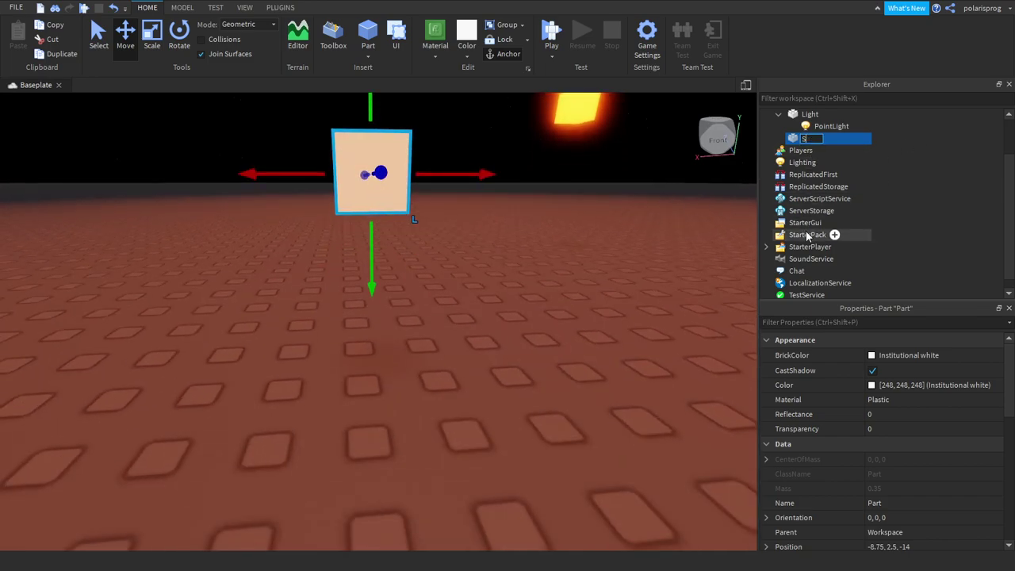
{"action": "type", "text": "Switch"}
{"action": "key", "text": "Return"}
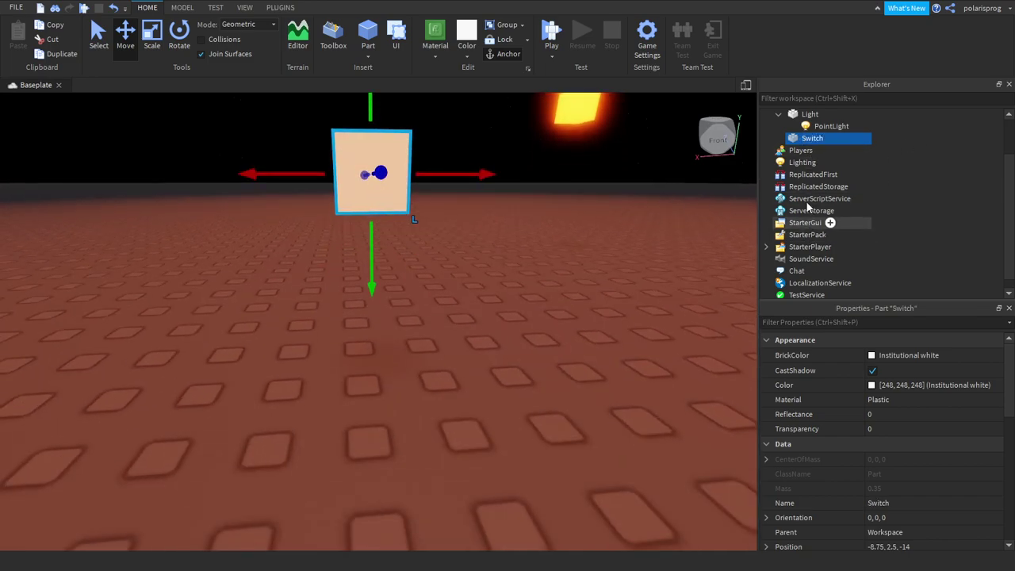
- Add a folder to the Workspace and name it Light2
{"action": "left_click", "coordinate": [810, 116]}
{"action": "scroll", "coordinate": [803, 131], "scroll_direction": "up", "scroll_amount": 2}
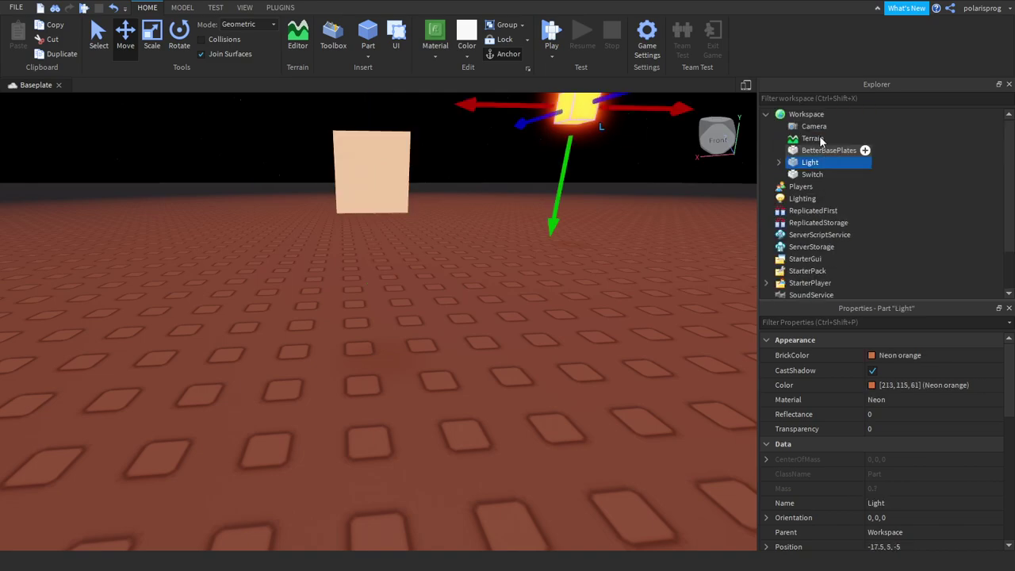
{"action": "left_click", "coordinate": [832, 114]}
{"action": "left_click", "coordinate": [793, 208]}
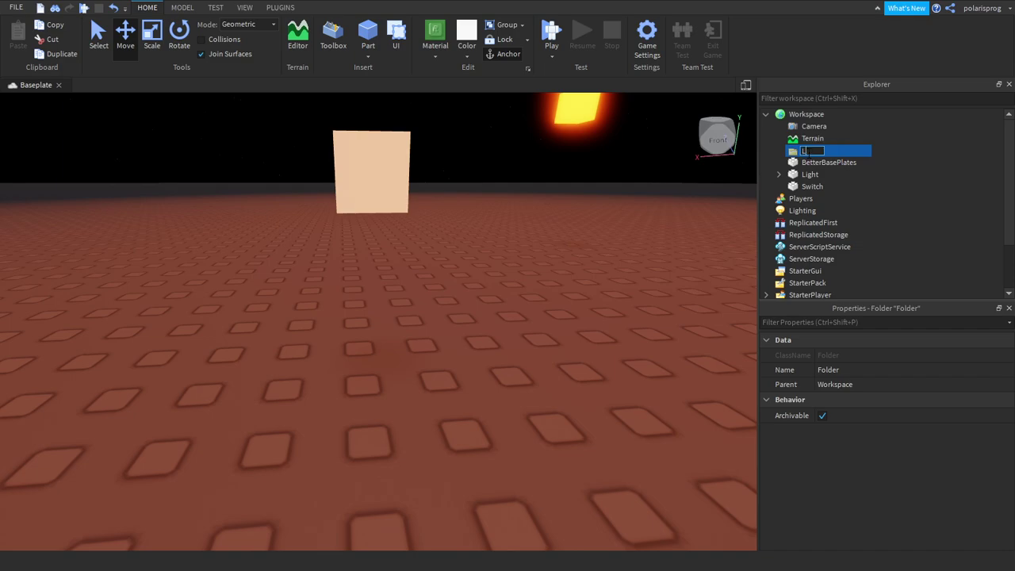
{"action": "type", "text": "Light2"}
{"action": "key", "text": "Return"}
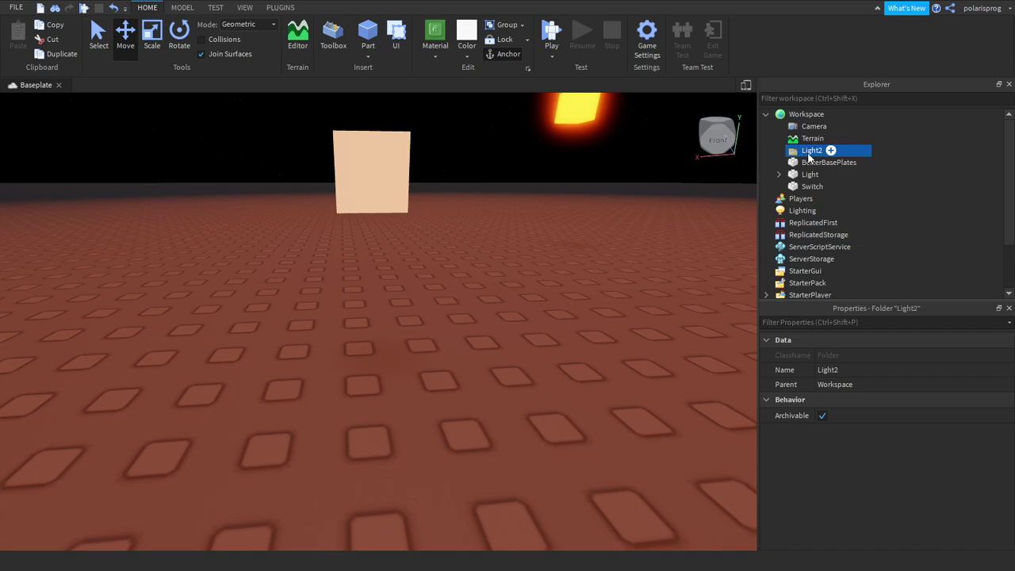
- Move the Light and Switch parts into the new folder
{"action": "left_click", "coordinate": [809, 174]}
{"action": "left_click", "coordinate": [812, 186], "text": "shift"}
{"action": "left_click_drag", "start_coordinate": [829, 179], "coordinate": [828, 152]}
- Rename the folder holding the Light and Switch parts to Light1
{"action": "left_click", "coordinate": [823, 150]}
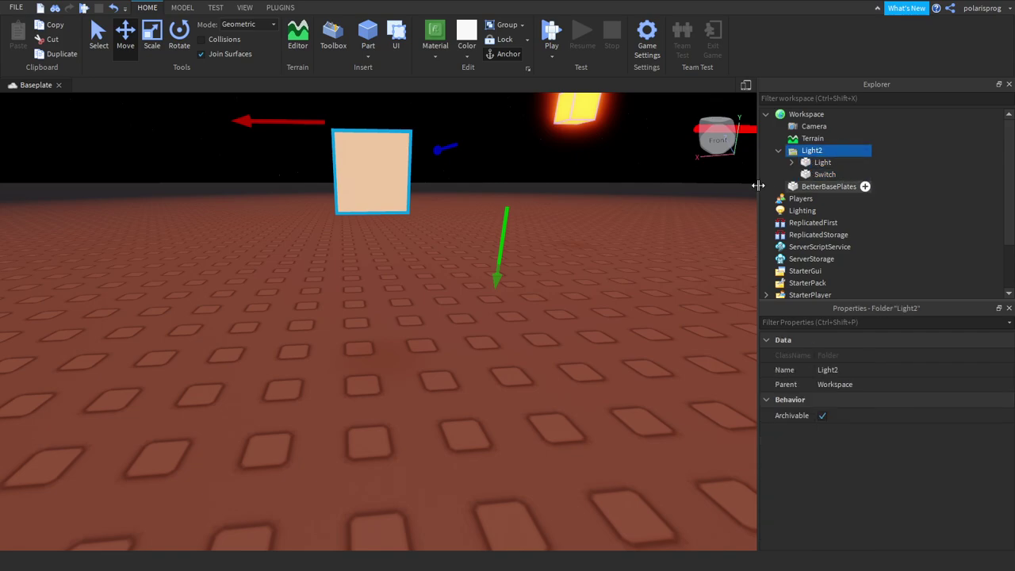
{"action": "key", "text": "Return"}
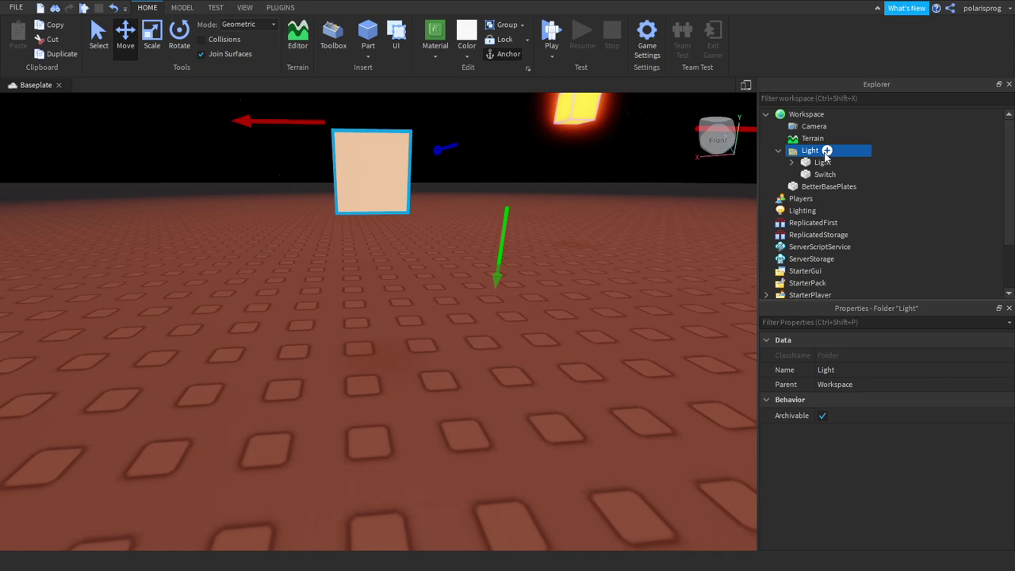
{"action": "key", "text": "Return"}
- Reapply Institutional white as the Switch part's BrickColor
{"action": "right_click_drag", "start_coordinate": [666, 266], "coordinate": [665, 265]}
{"action": "key", "text": "e"}
{"action": "scroll", "coordinate": [660, 215], "scroll_direction": "up", "scroll_amount": 3}
{"action": "left_click", "coordinate": [823, 173]}
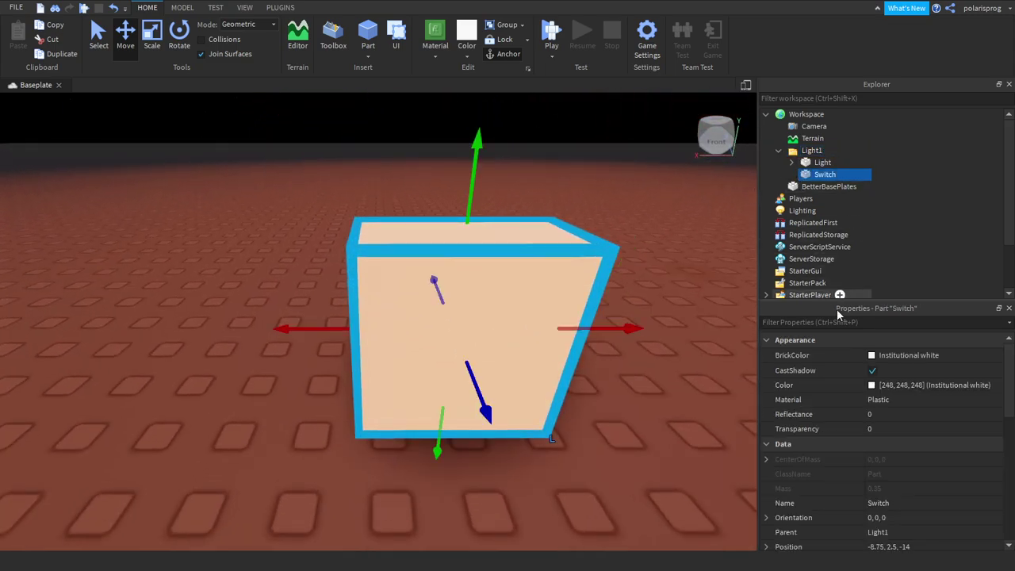
{"action": "left_click", "coordinate": [898, 355]}
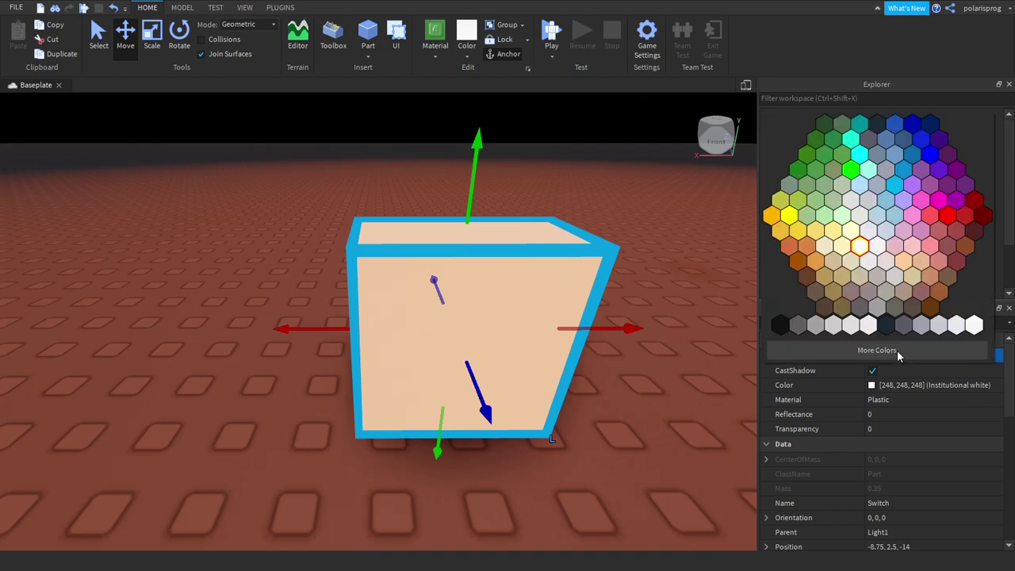
{"action": "left_click", "coordinate": [971, 327]}
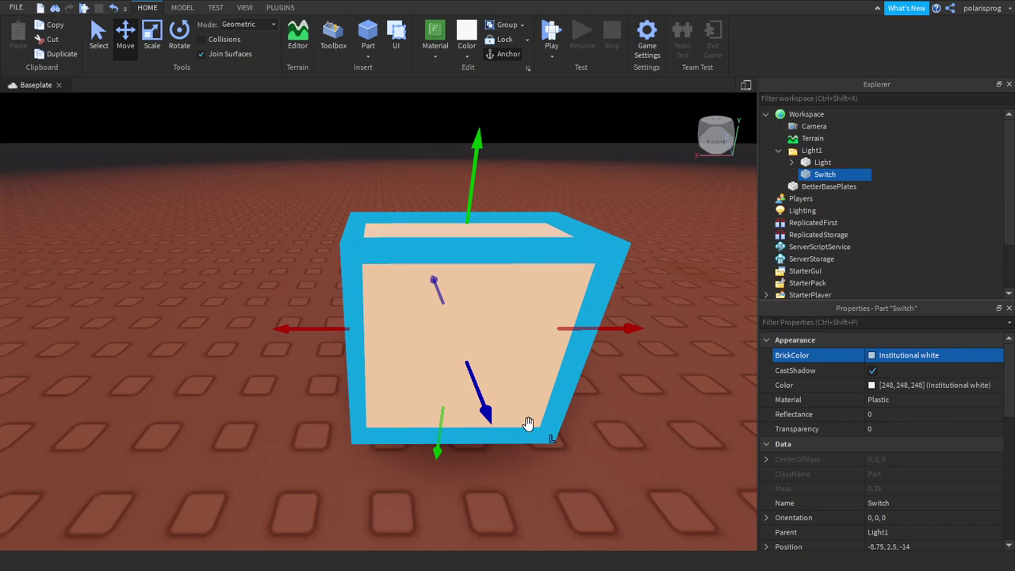
{"action": "scroll", "coordinate": [547, 424], "scroll_direction": "down", "scroll_amount": 5}
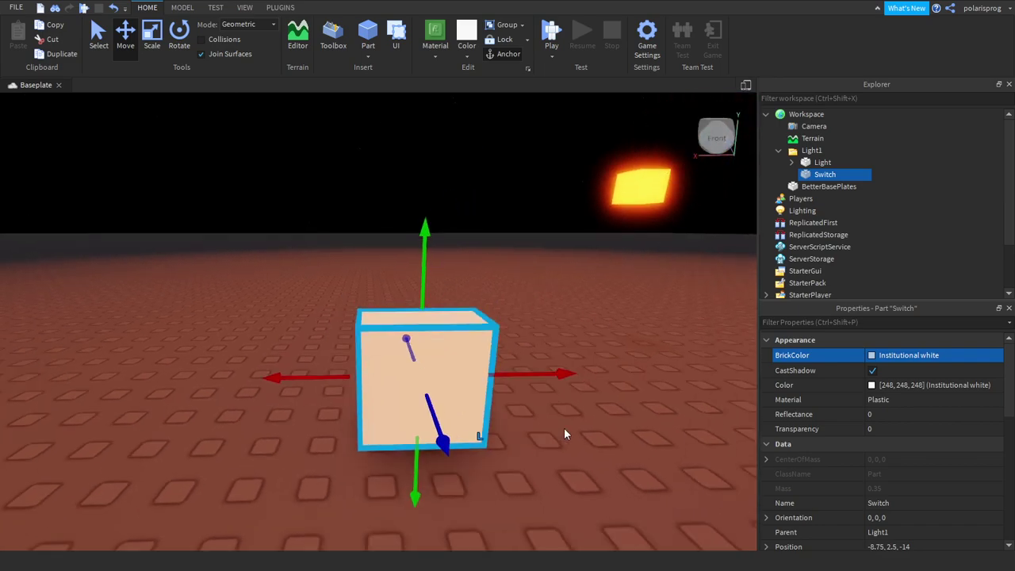
- Add a ClickDetector to the Switch part and set its MaxActivationDistance to 25
{"action": "left_click", "coordinate": [844, 174]}
{"action": "type", "text": "cl"}
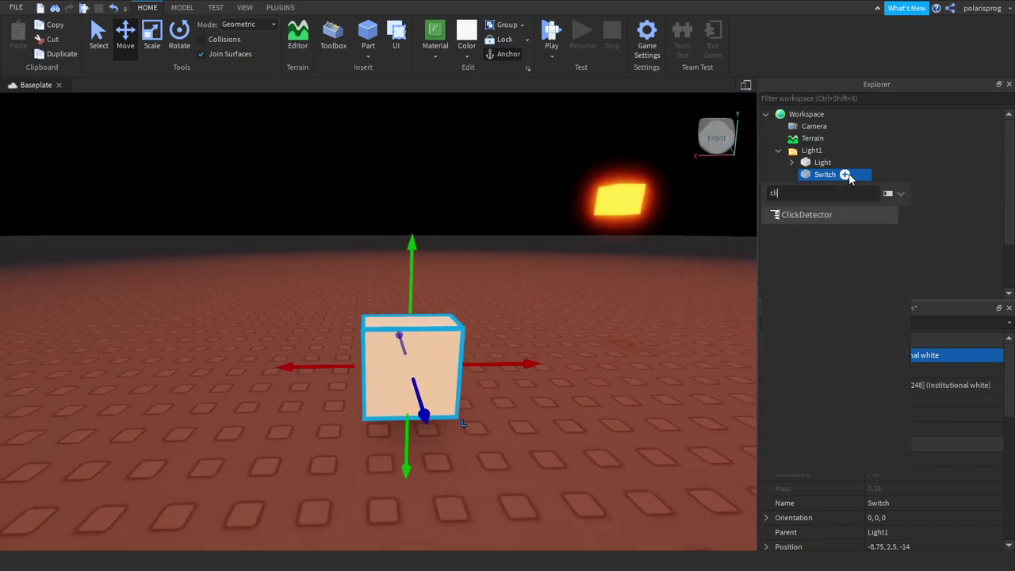
{"action": "key", "text": "Return"}
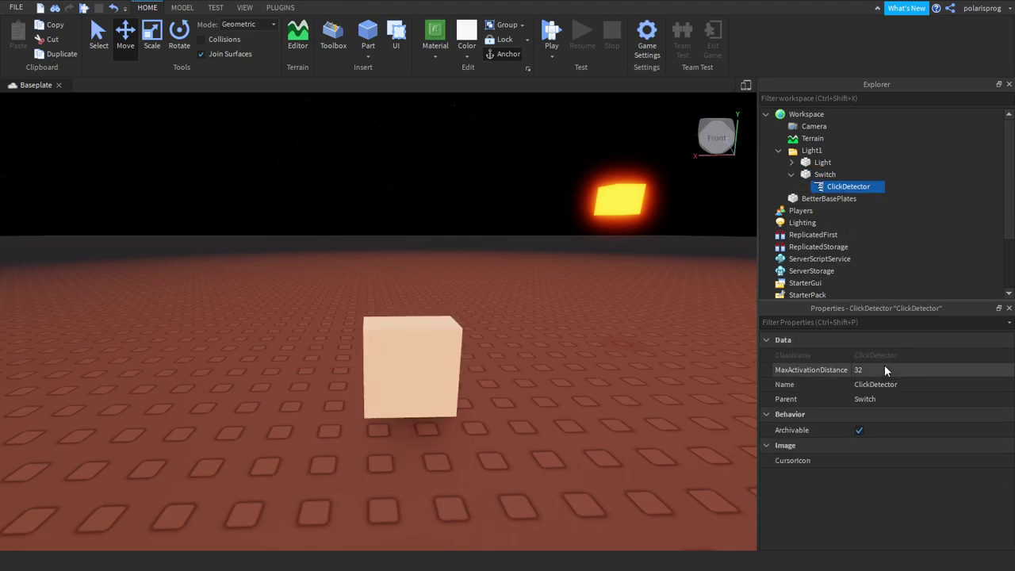
{"action": "left_click", "coordinate": [883, 369]}
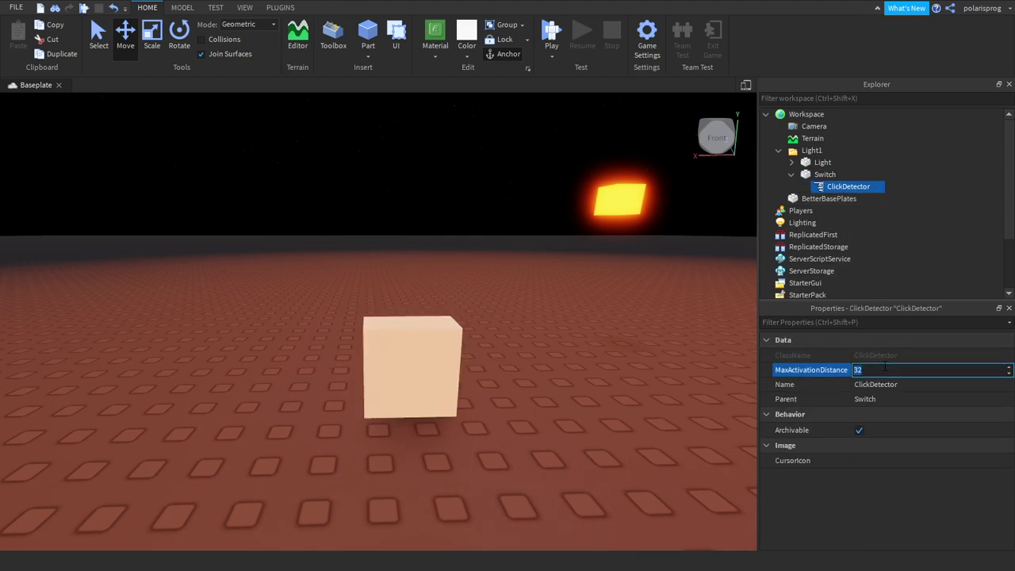
{"action": "type", "text": "25"}
{"action": "key", "text": "Return"}
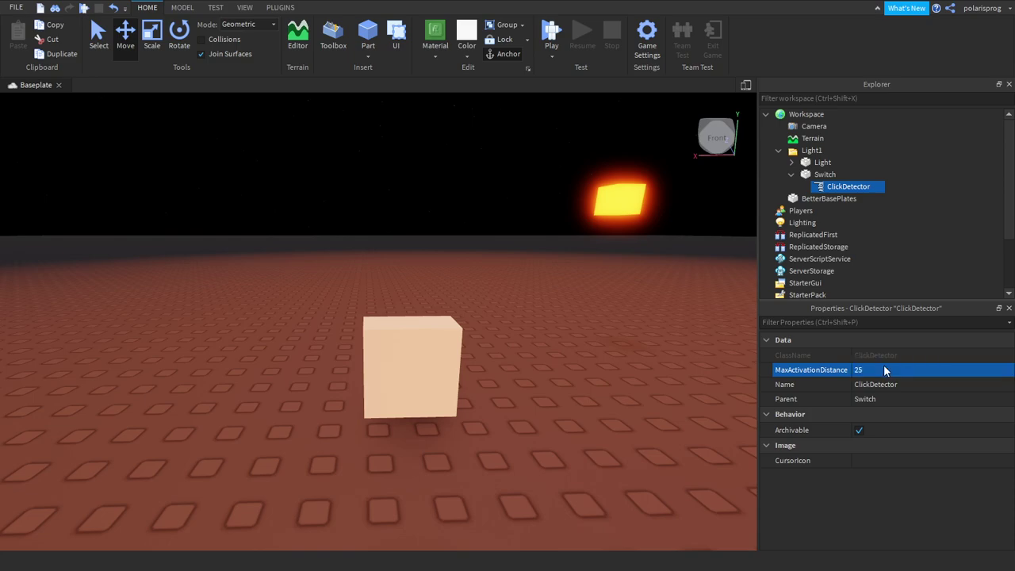
- Insert a new Script into the Switch part inside the Light1 folder
{"action": "left_click", "coordinate": [835, 176]}
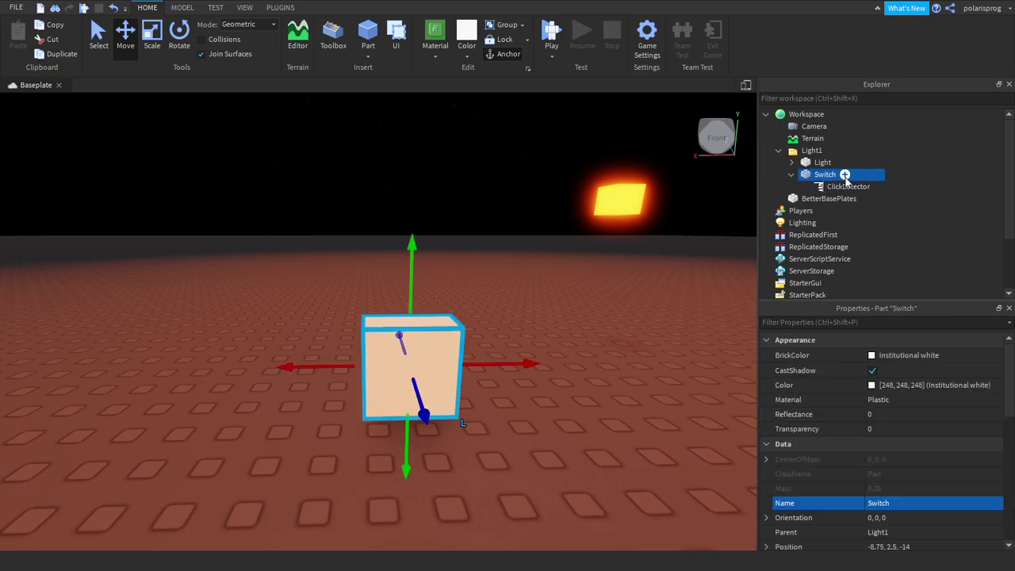
{"action": "left_click", "coordinate": [791, 174]}
{"action": "left_click", "coordinate": [813, 150]}
{"action": "left_click", "coordinate": [840, 175]}
{"action": "left_click", "coordinate": [844, 173]}
{"action": "left_click", "coordinate": [800, 230]}
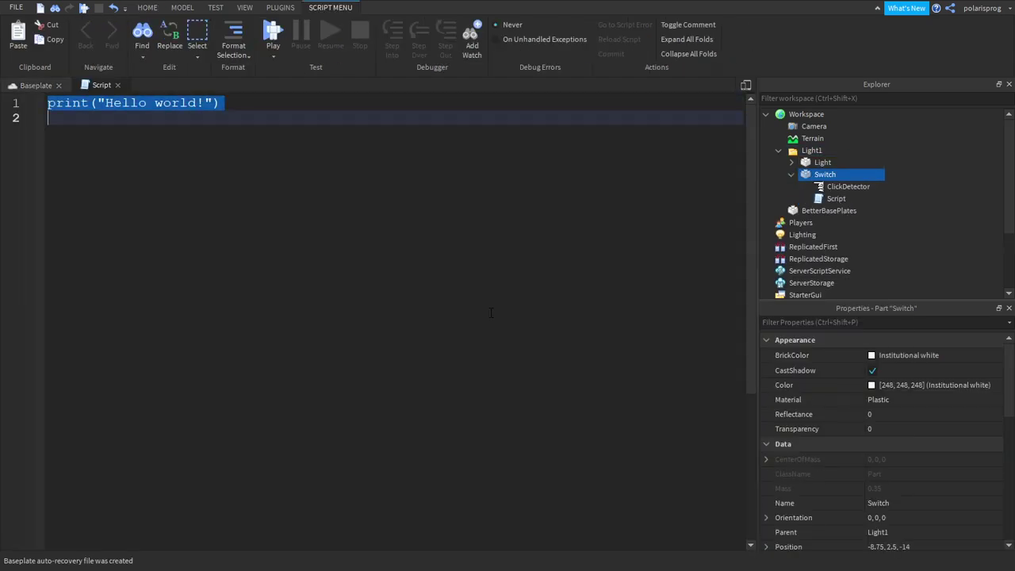
- Enlarge the code text and replace the default print line with a reference to script.Parent.ClickDetector
{"action": "scroll", "coordinate": [490, 312], "scroll_direction": "up", "scroll_amount": 3, "text": "ctrl"}
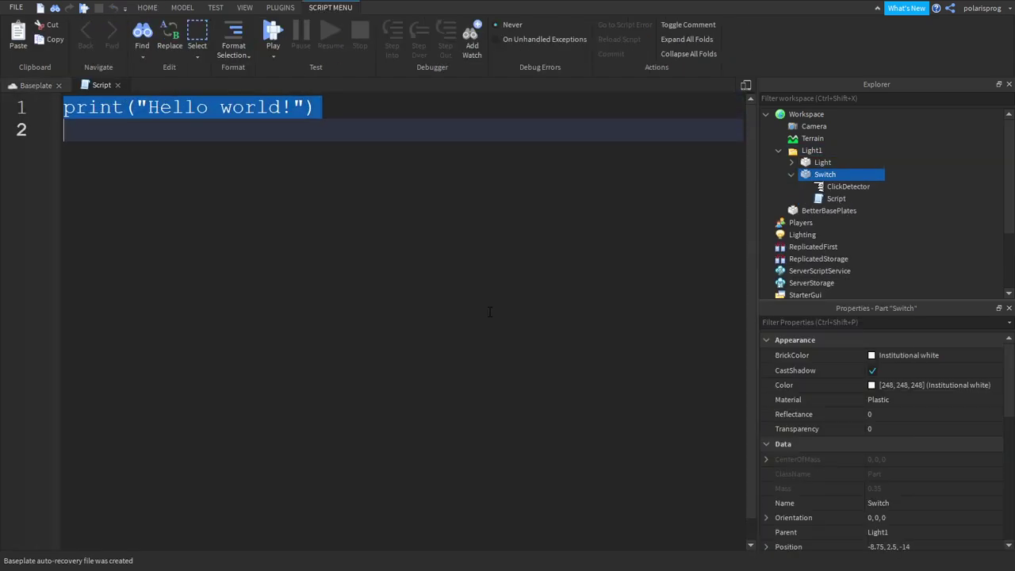
{"action": "type", "text": "script"}
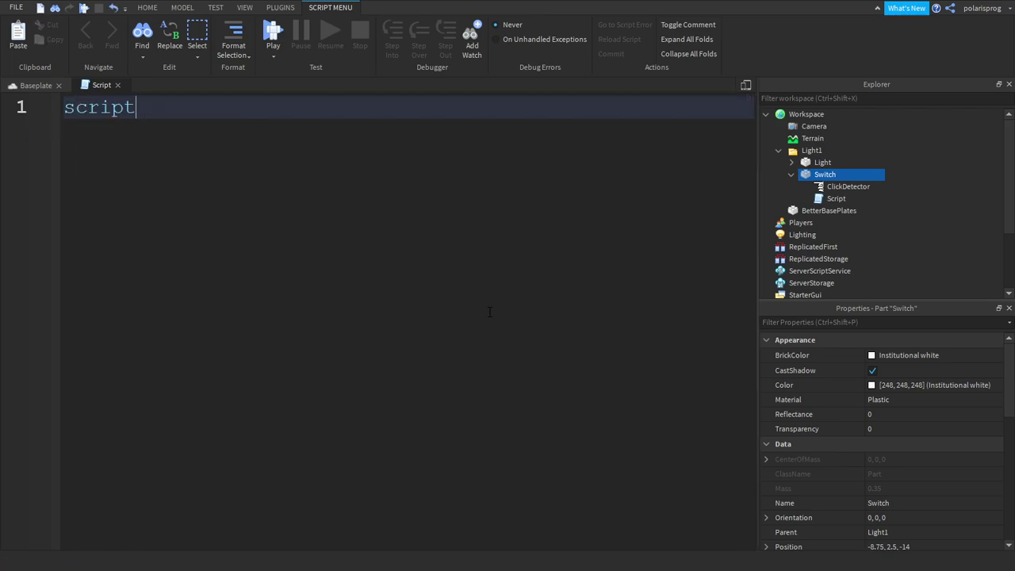
{"action": "type", "text": ".Parent.Cl"}
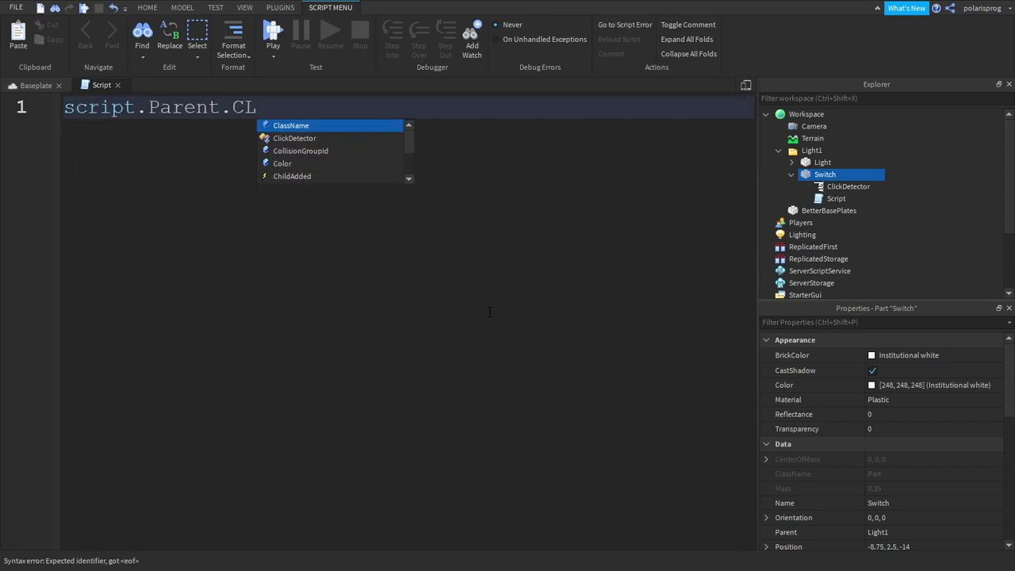
{"action": "key", "text": "Down"}
{"action": "key", "text": "Tab"}
{"action": "type", "text": ".M"}
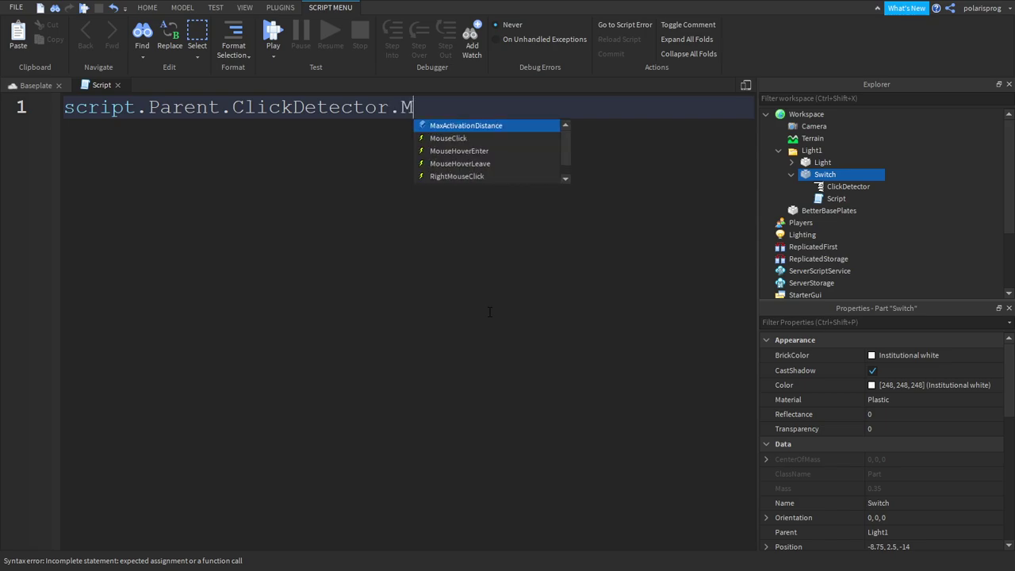
{"action": "key", "text": "Tab"}
{"action": "key", "text": "BackSpace"}
{"action": "key", "text": "BackSpace"}
{"action": "key", "text": "BackSpace"}
{"action": "key", "text": "BackSpace"}
{"action": "key", "text": "BackSpace"}
{"action": "key", "text": "BackSpace"}
{"action": "key", "text": "BackSpace"}
{"action": "key", "text": "BackSpace"}
{"action": "key", "text": "BackSpace"}
{"action": "key", "text": "BackSpace"}
{"action": "key", "text": "BackSpace"}
{"action": "key", "text": "BackSpace"}
{"action": "key", "text": "BackSpace"}
{"action": "key", "text": "BackSpace"}
{"action": "key", "text": "BackSpace"}
{"action": "key", "text": "BackSpace"}
{"action": "key", "text": "BackSpace"}
{"action": "key", "text": "BackSpace"}
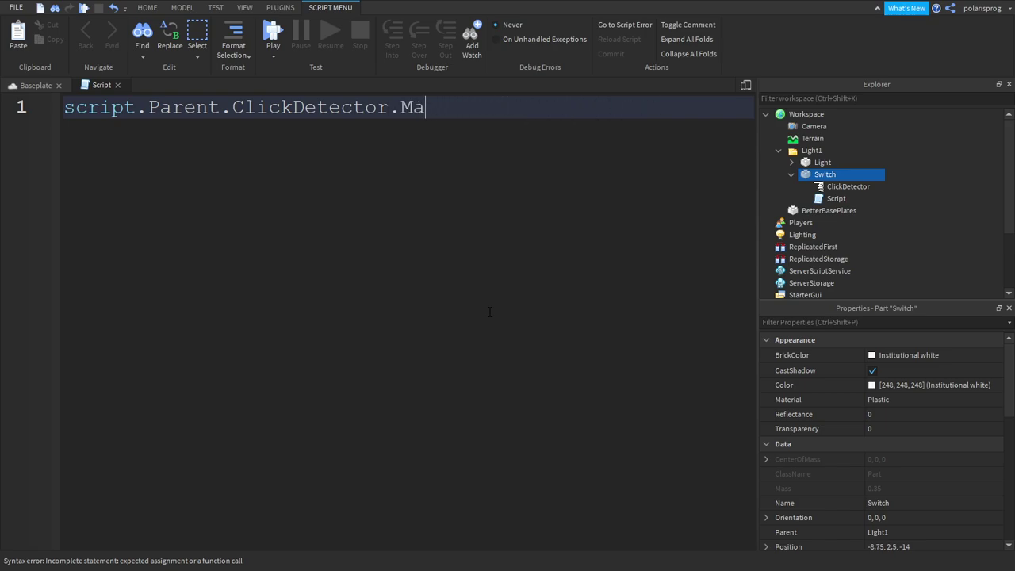
- Connect a function to the ClickDetector's click event by completing the line with MouseClick:Connect(function() and its closing end)
{"action": "type", "text": "ou"}
{"action": "key", "text": "Tab"}
{"action": "type", "text": ":"}
{"action": "key", "text": "Tab"}
{"action": "type", "text": "function()"}
{"action": "key", "text": "Return"}
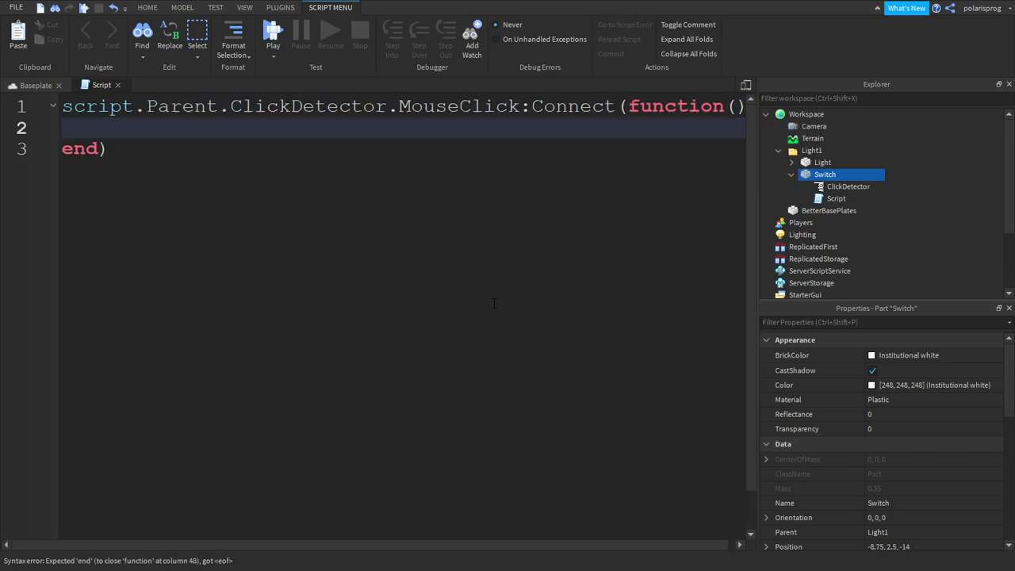
- Reduce the code text size and begin the function body with a reference to script.Parent.Parent.Light
{"action": "scroll", "coordinate": [493, 304], "scroll_direction": "down", "scroll_amount": 2, "text": "ctrl"}
{"action": "type", "text": "script.Parent"}
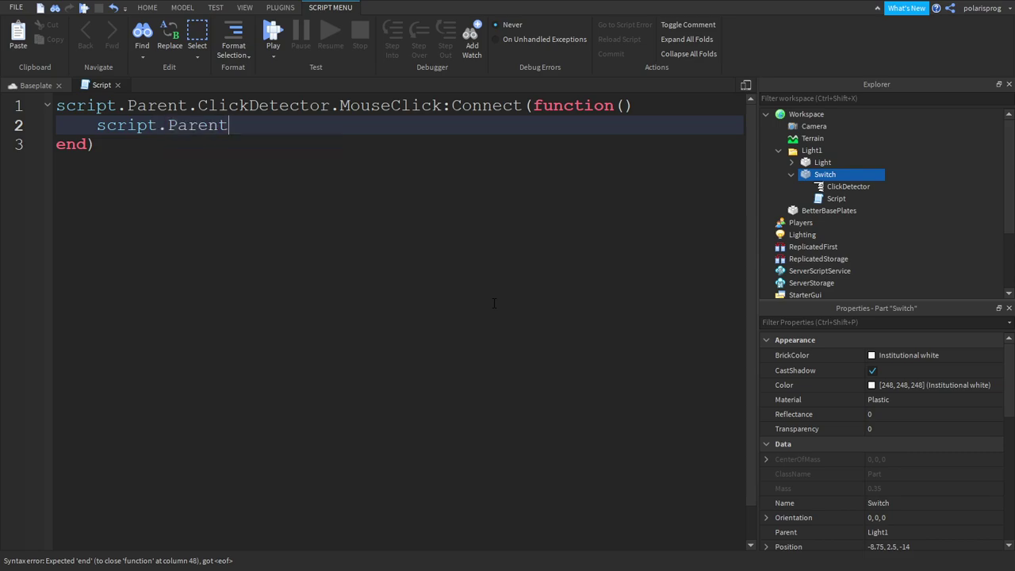
{"action": "type", "text": ".Parent"}
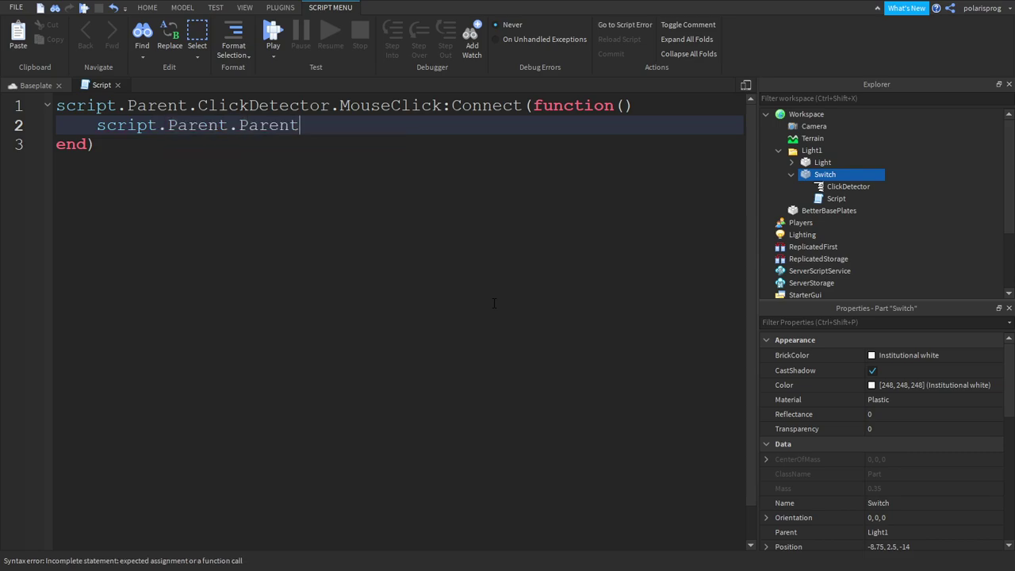
{"action": "type", "text": ".Light.Ena"}
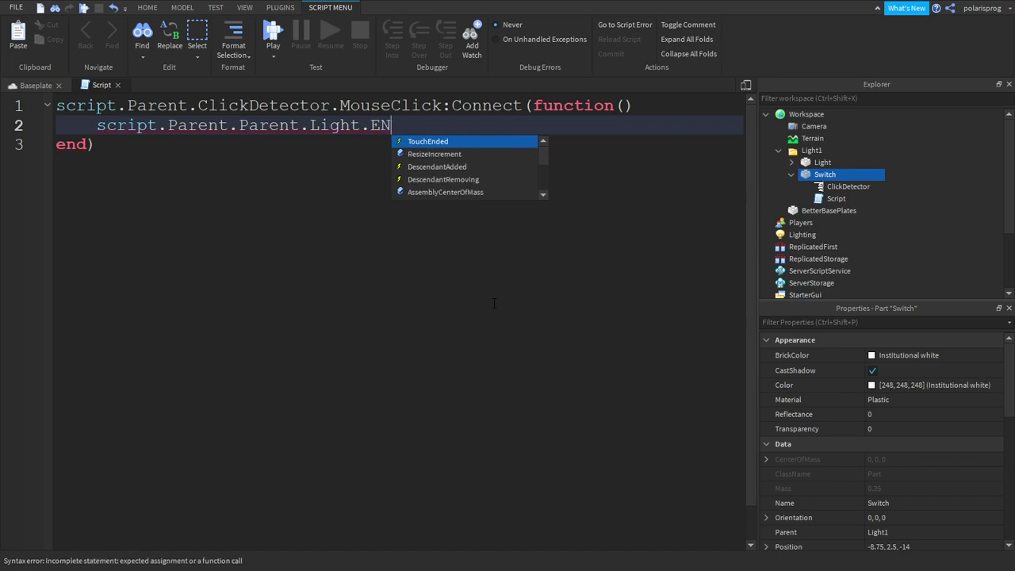
{"action": "key", "text": "BackSpace"}
{"action": "type", "text": "na"}
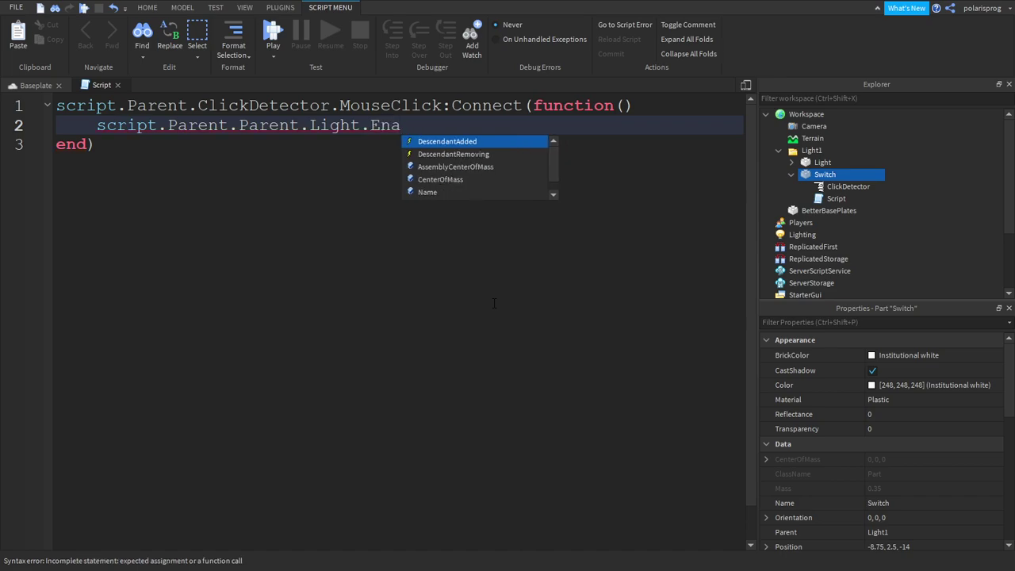
{"action": "key", "text": "BackSpace"}
{"action": "key", "text": "BackSpace"}
{"action": "key", "text": "BackSpace"}
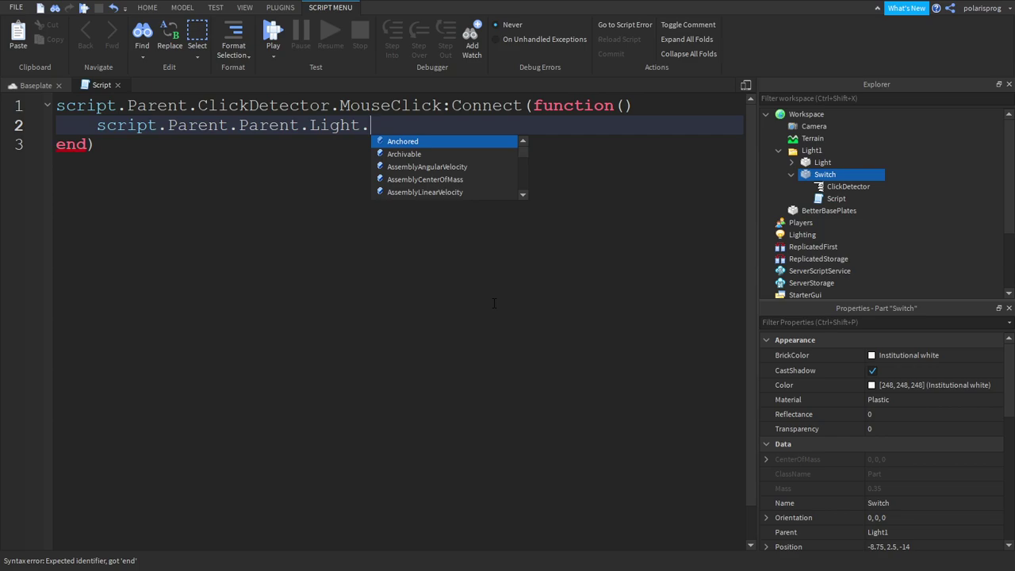
- Extend the Light reference in the function body to the Enabled property of its PointLight
{"action": "type", "text": "Po"}
{"action": "key", "text": "Tab"}
{"action": "key", "text": "BackSpace"}
{"action": "key", "text": "BackSpace"}
{"action": "key", "text": "BackSpace"}
{"action": "key", "text": "BackSpace"}
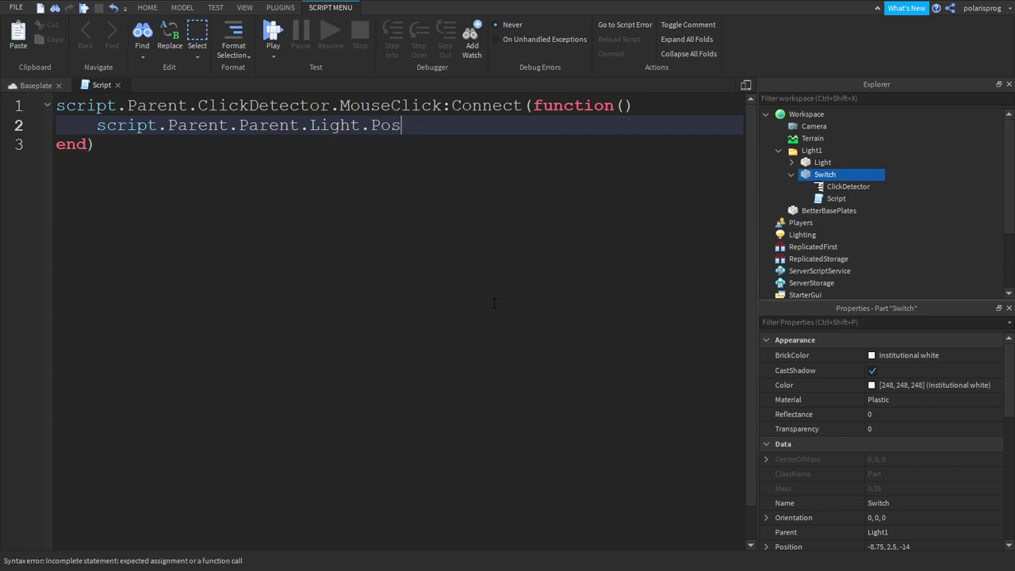
{"action": "type", "text": "oint"}
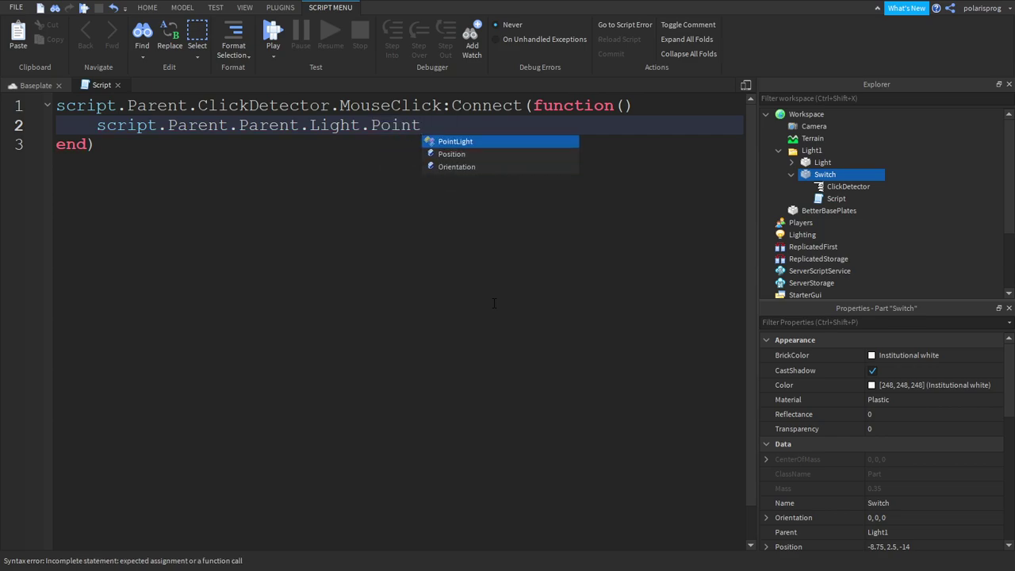
{"action": "key", "text": "Tab"}
{"action": "type", "text": ".E"}
{"action": "key", "text": "Tab"}
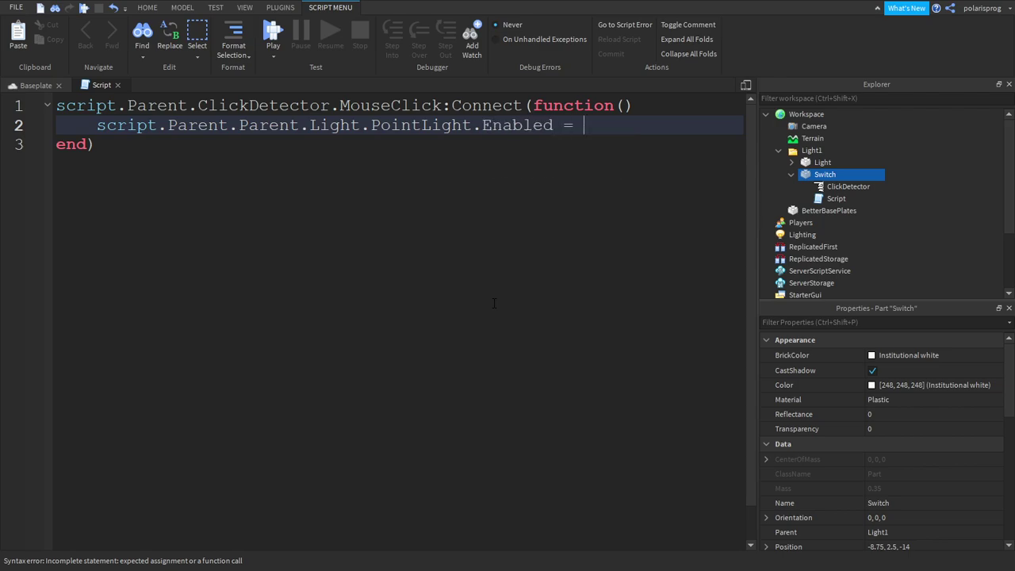
- Complete the toggle statement by assigning the property the value not script.Parent.Parent.Light.PointLight.Enabled
{"action": "type", "text": "= notr"}
{"action": "key", "text": "BackSpace"}
{"action": "type", "text": "script.Parent"}
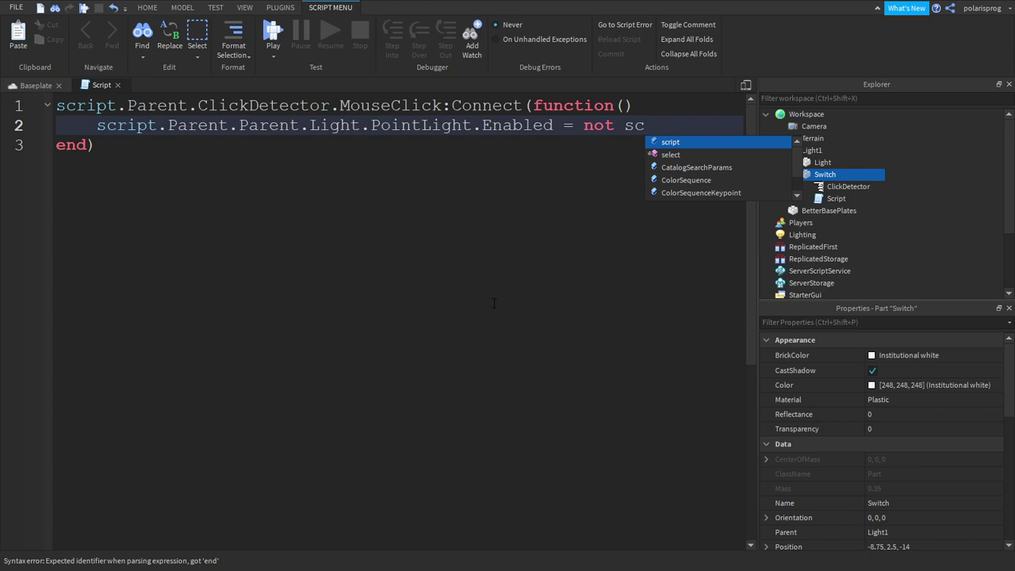
{"action": "type", "text": ".Parent.P"}
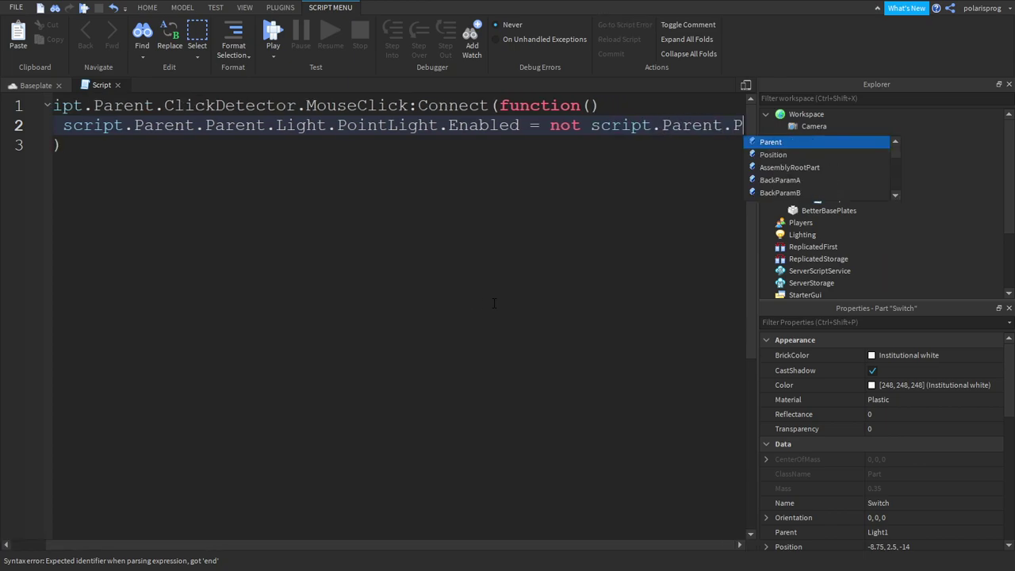
{"action": "type", "text": ".Light.P"}
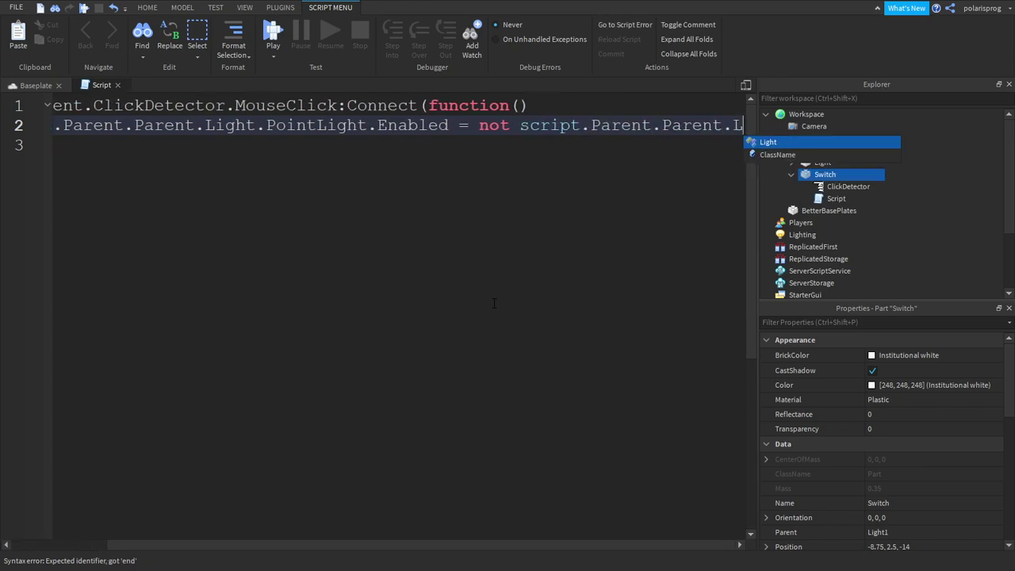
{"action": "key", "text": "Down"}
{"action": "key", "text": "Down"}
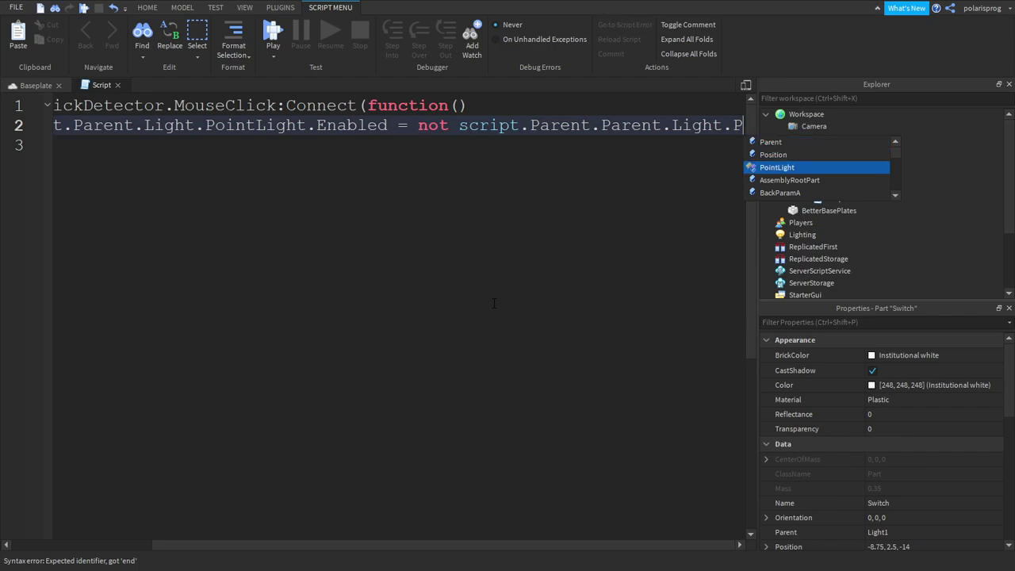
{"action": "key", "text": "Tab"}
{"action": "type", "text": ".E"}
{"action": "key", "text": "Tab"}
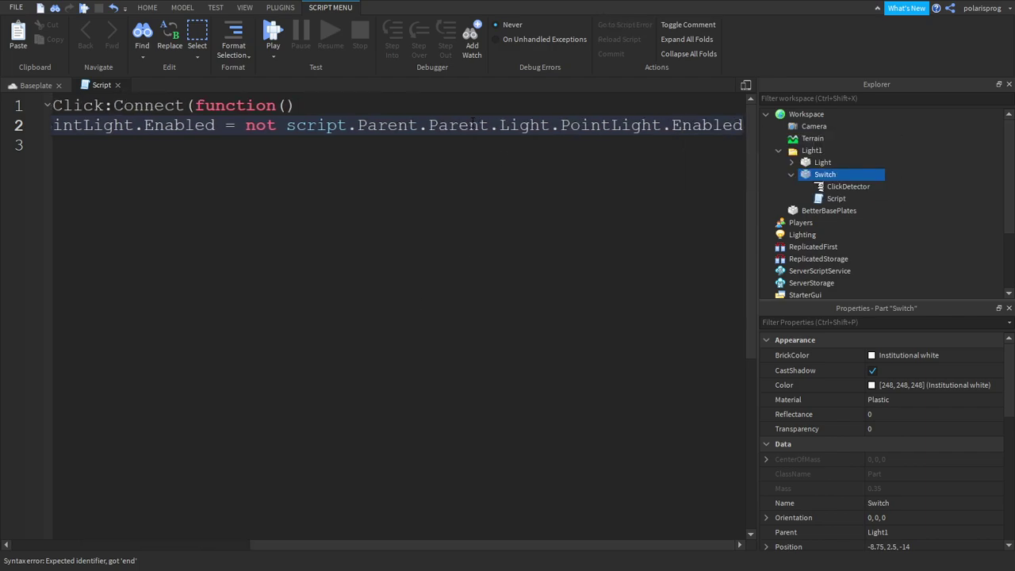
- Start a play test of the Baseplate scene and close the Terrain Editor
{"action": "left_click", "coordinate": [38, 87]}
{"action": "left_click", "coordinate": [553, 38]}
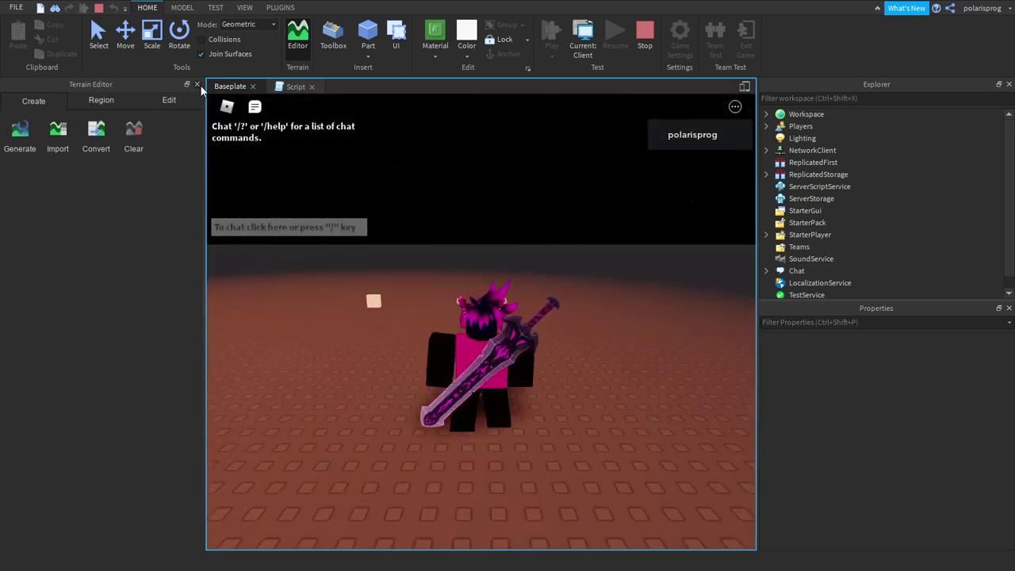
{"action": "left_click", "coordinate": [197, 85]}
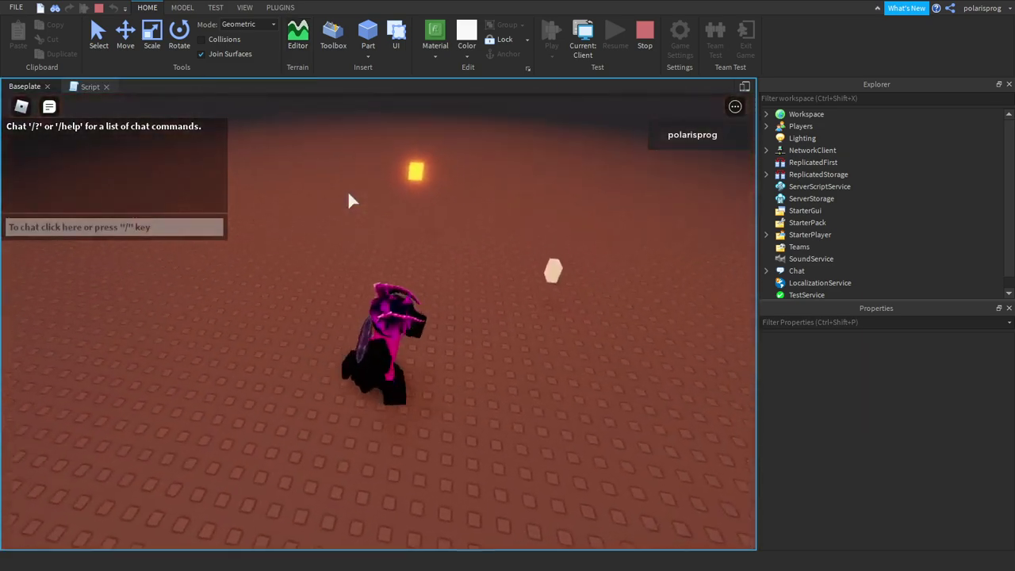
- Walk the avatar to the Switch part and activate it twice to test toggling the light
{"action": "key", "text": "d"}
{"action": "right_click_drag", "start_coordinate": [348, 193], "coordinate": [284, 218]}
{"action": "key", "text": "w"}
{"action": "key", "text": "w"}
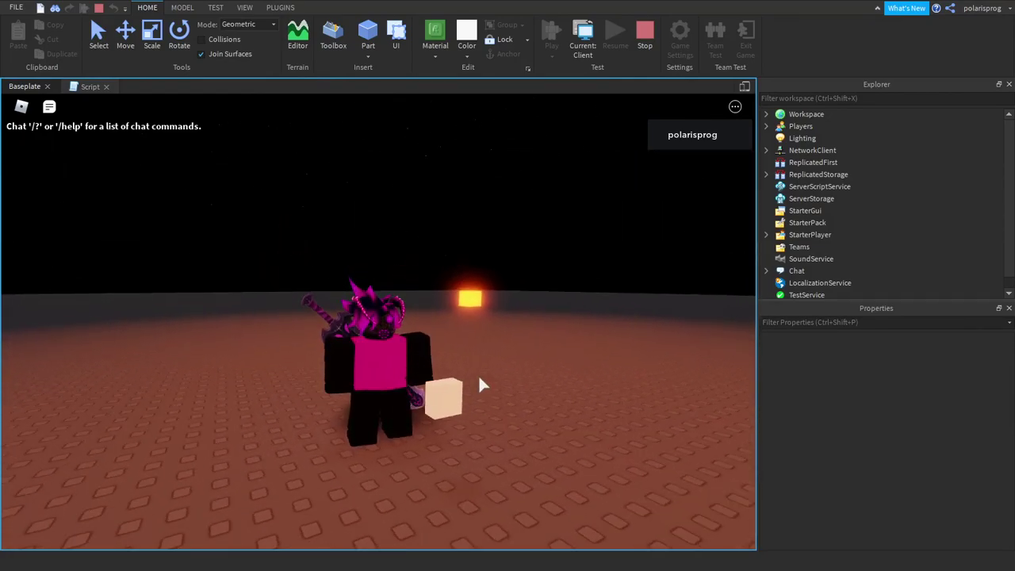
{"action": "left_click", "coordinate": [451, 391]}
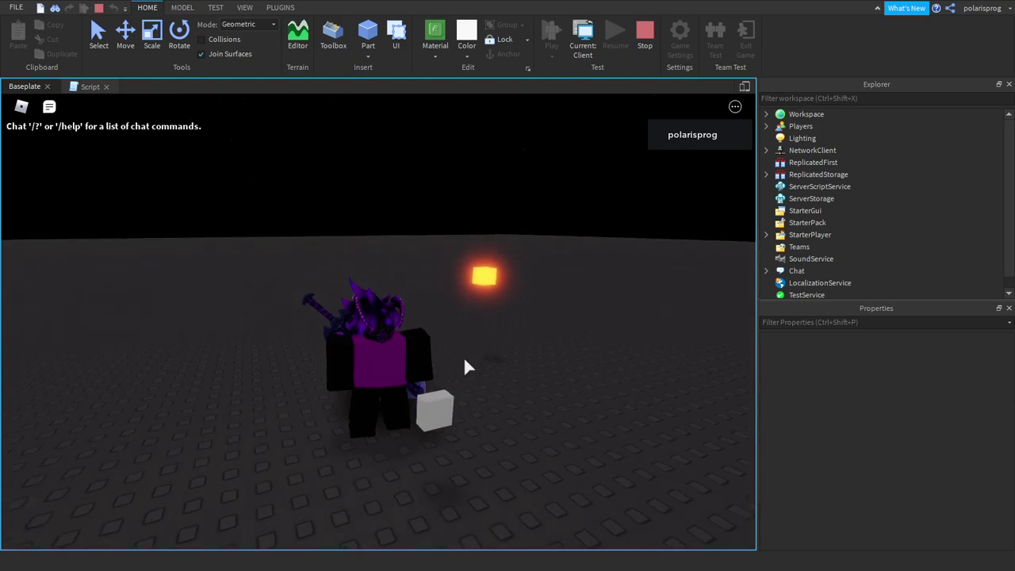
{"action": "left_click", "coordinate": [451, 428]}
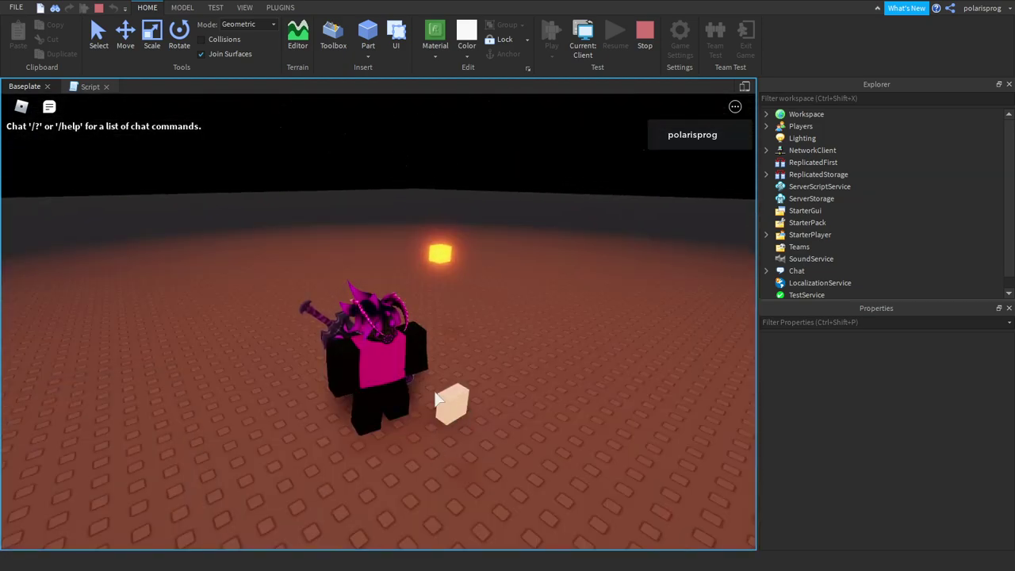